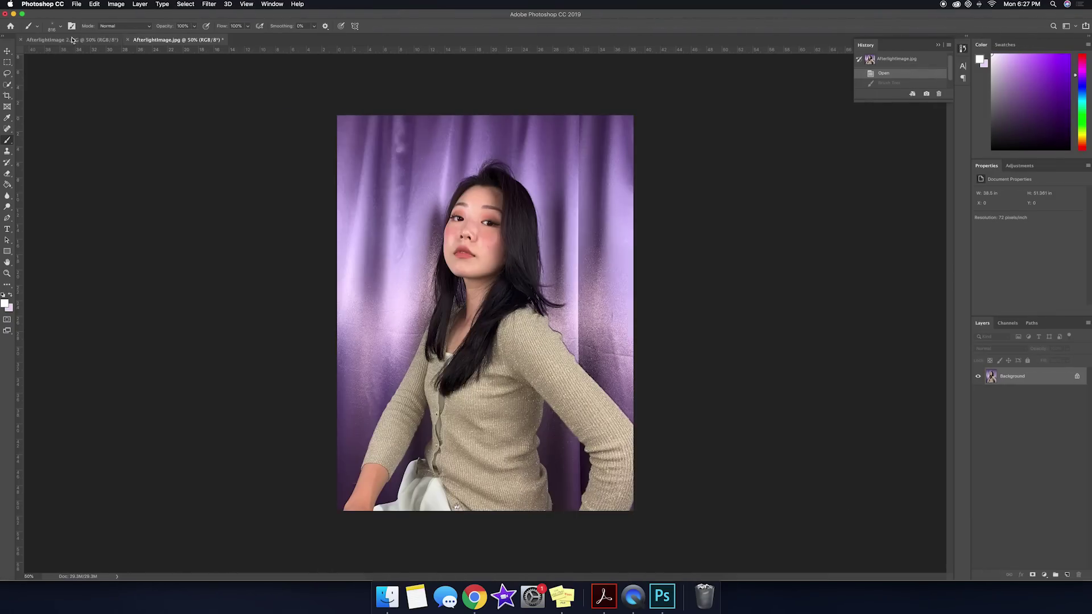
- Check the second portrait photo, return to AfterlightImage.jpg, and create a new portrait-oriented document 1200 pixels wide
{"action": "left_click", "coordinate": [68, 41]}
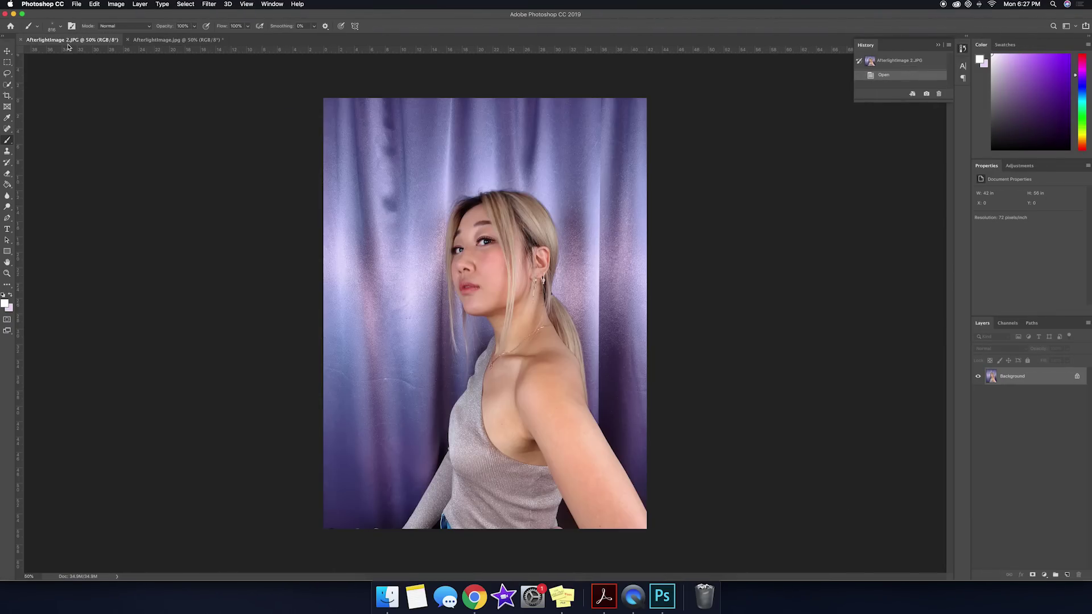
{"action": "left_click", "coordinate": [176, 40]}
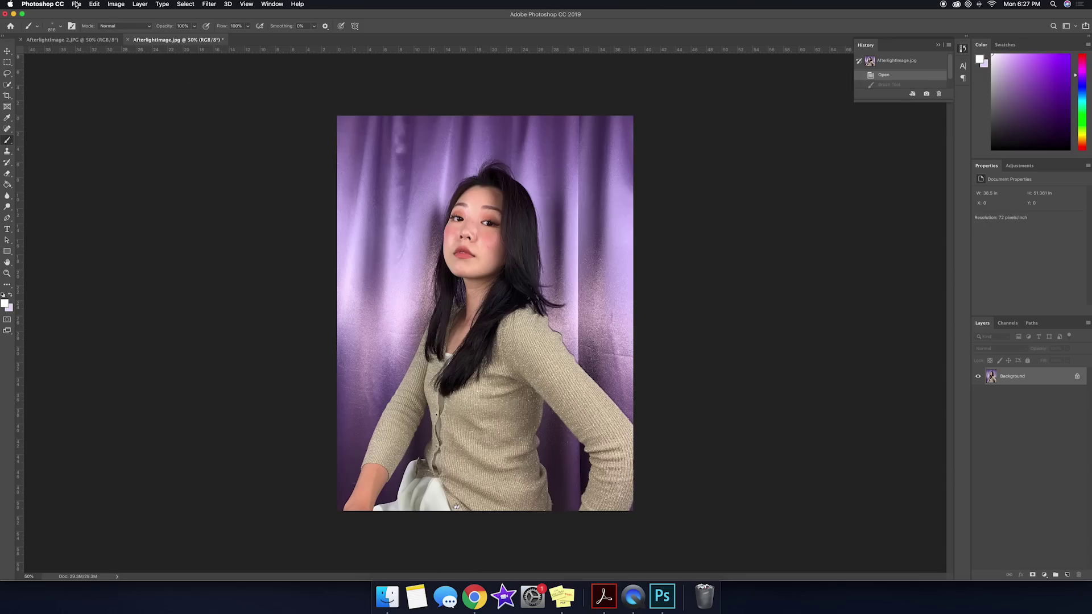
{"action": "key", "text": "super+n"}
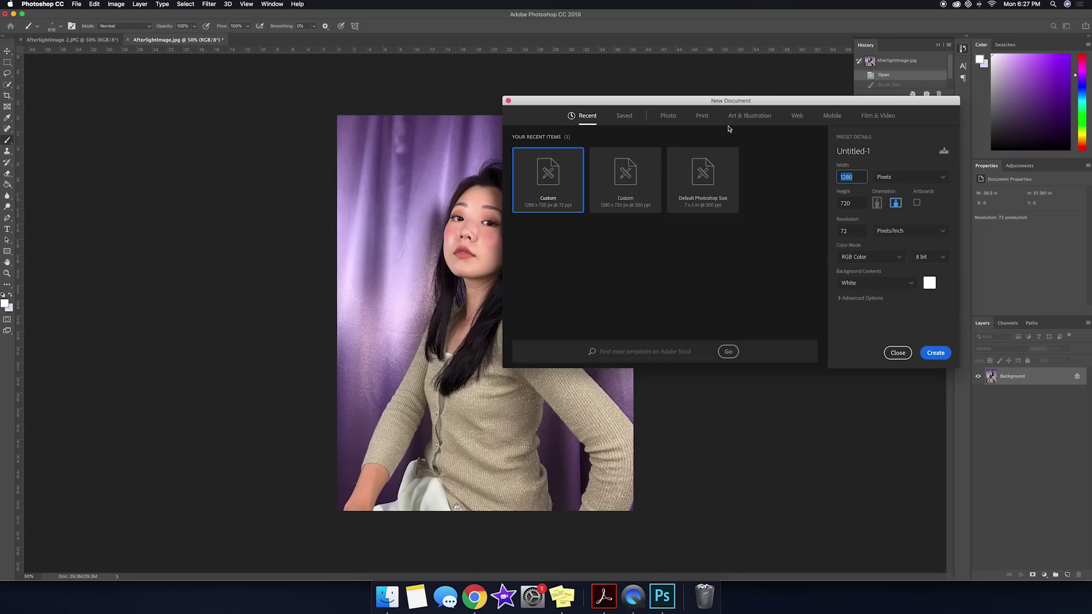
{"action": "type", "text": "1200"}
{"action": "key", "text": "Tab"}
{"action": "type", "text": "1"}
{"action": "left_click", "coordinate": [877, 203]}
{"action": "left_click", "coordinate": [934, 352]}
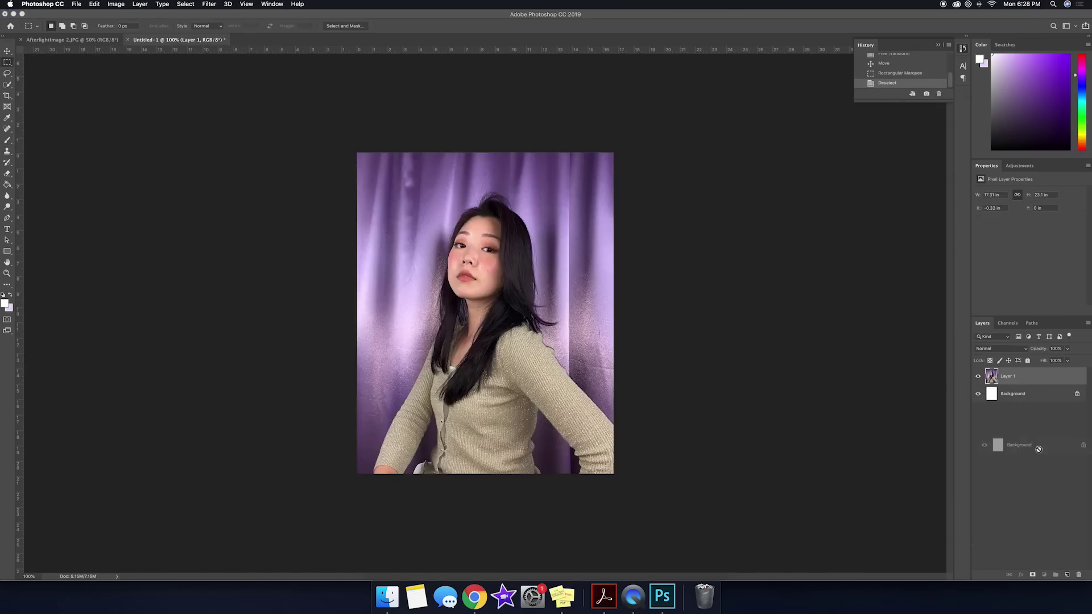
- Make a white full-height strip about 2.2 in wide along the canvas's left edge and place a duplicate along the right edge
{"action": "key", "text": "v"}
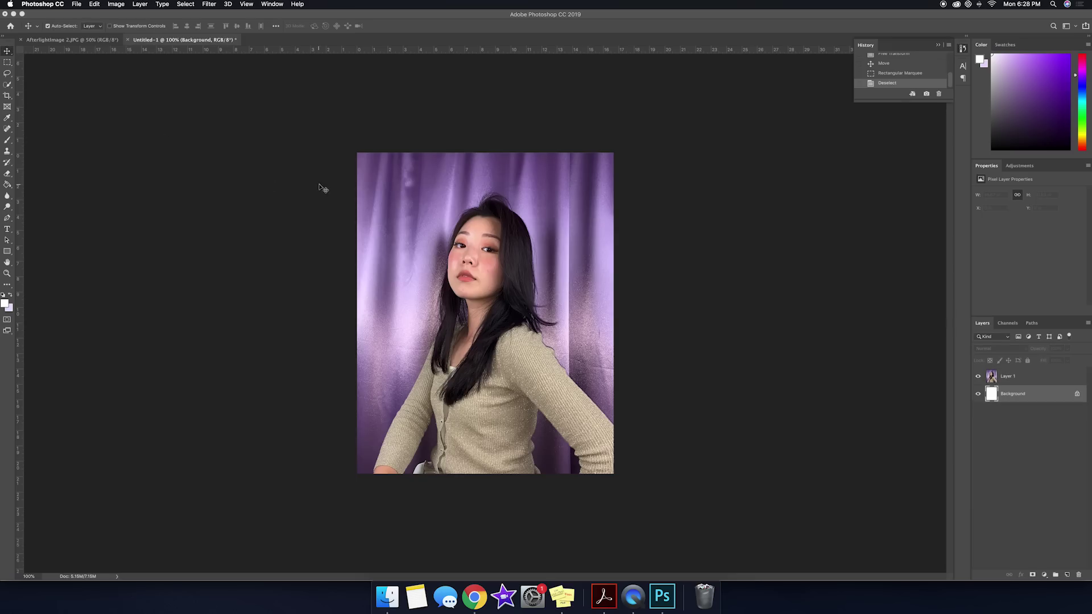
{"action": "left_click_drag", "start_coordinate": [331, 132], "coordinate": [395, 500]}
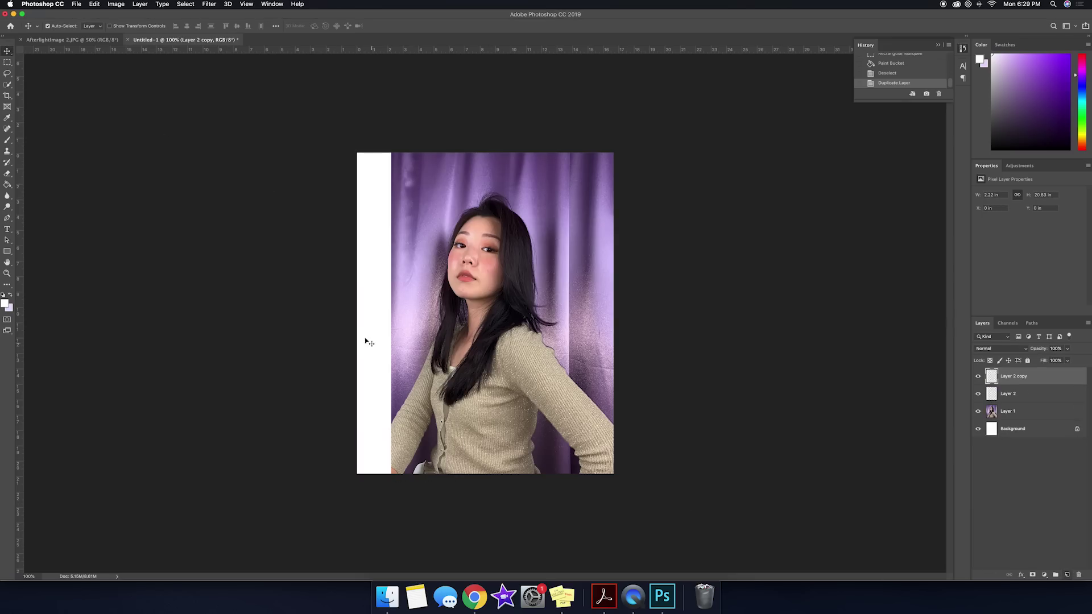
{"action": "left_click_drag", "start_coordinate": [366, 341], "coordinate": [601, 370]}
- Duplicate the white strip, rotate it 90°, and place one copy along the canvas's top edge and another along the bottom edge
{"action": "key", "text": "ctrl+j"}
{"action": "key", "text": "ctrl+t"}
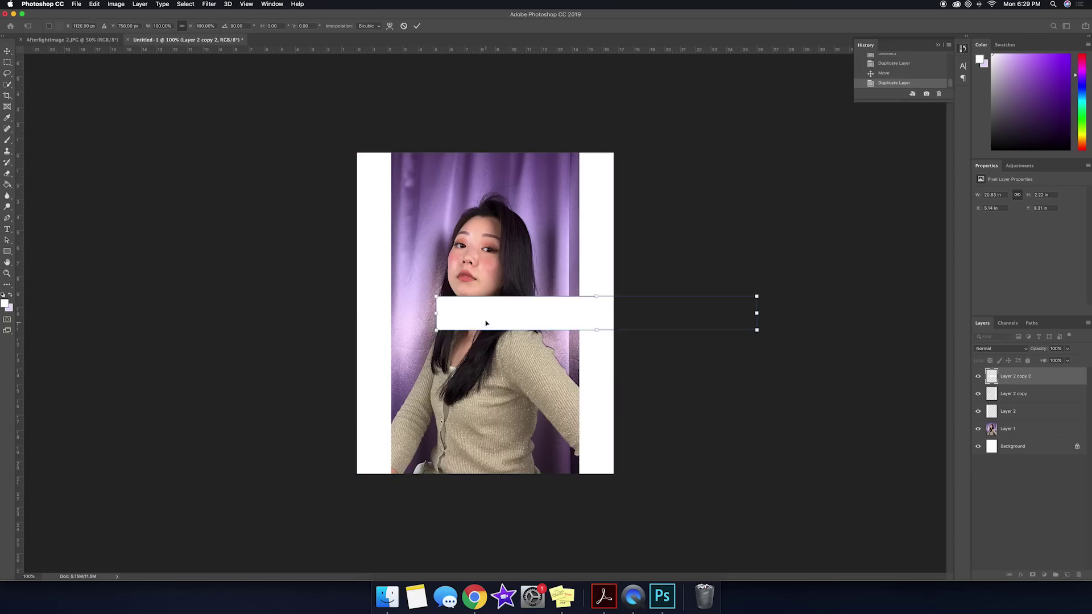
{"action": "left_click_drag", "start_coordinate": [488, 319], "coordinate": [377, 180]}
{"action": "key", "text": "Return"}
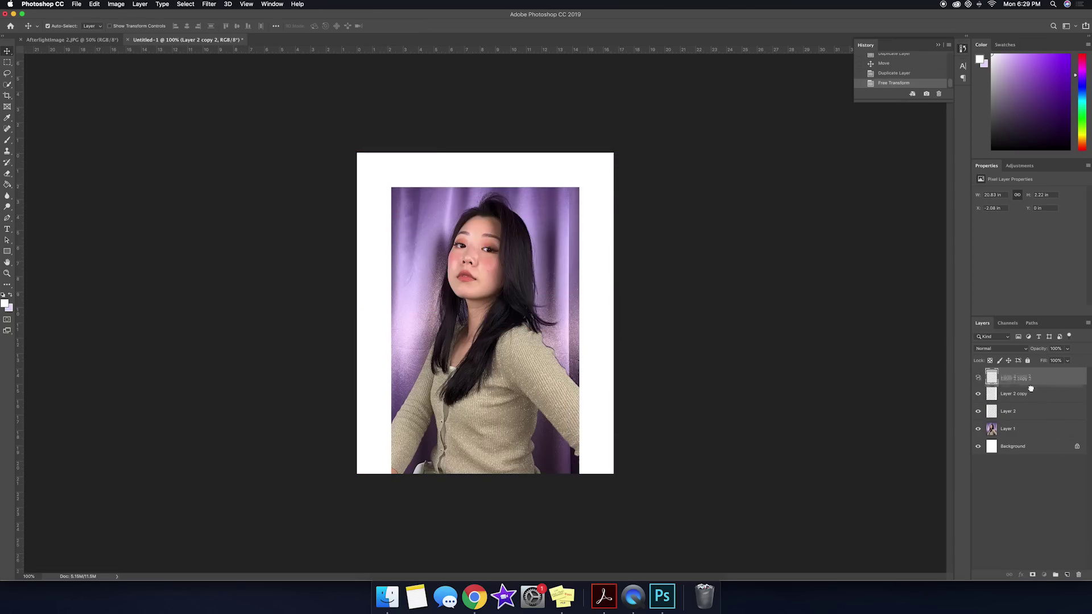
{"action": "left_click_drag", "start_coordinate": [1024, 378], "coordinate": [1066, 575]}
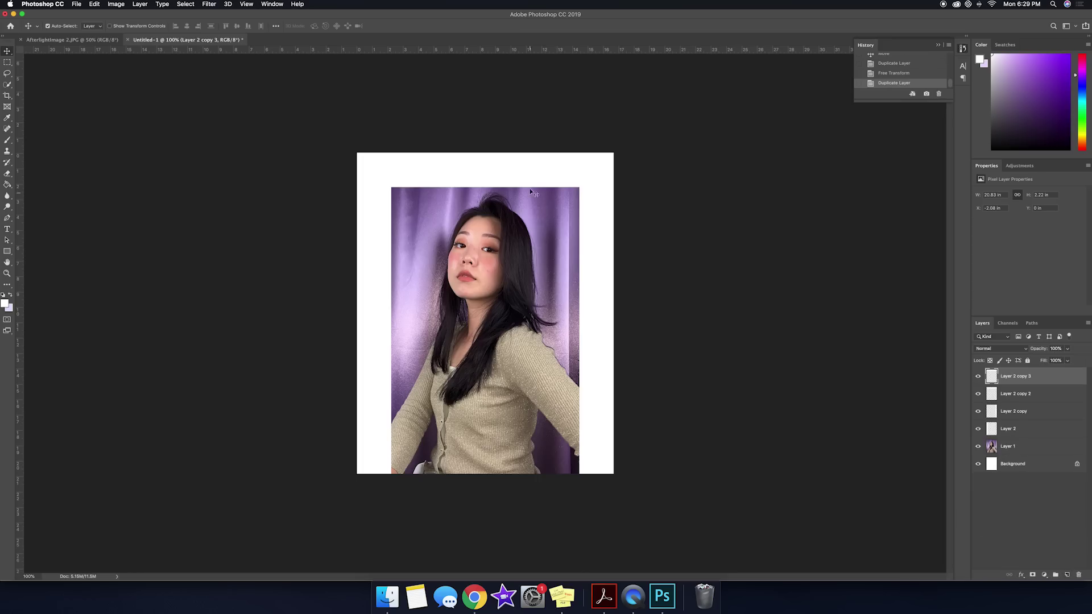
{"action": "left_click_drag", "start_coordinate": [530, 183], "coordinate": [550, 461]}
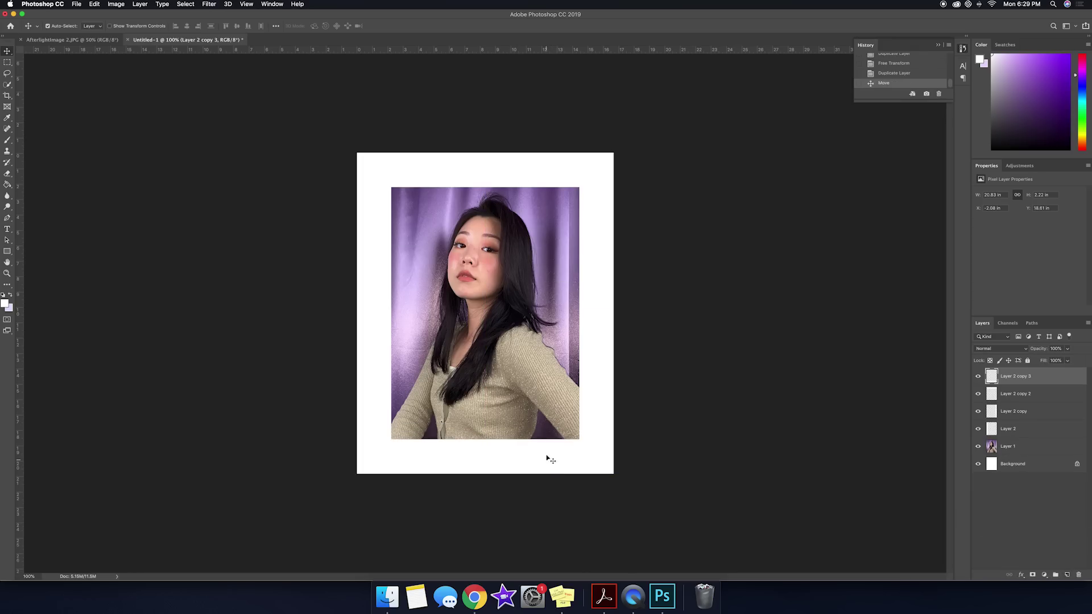
- Merge the four white strip layers into a single border layer
{"action": "left_click", "coordinate": [1031, 429], "text": "shift"}
{"action": "right_click", "coordinate": [1020, 400]}
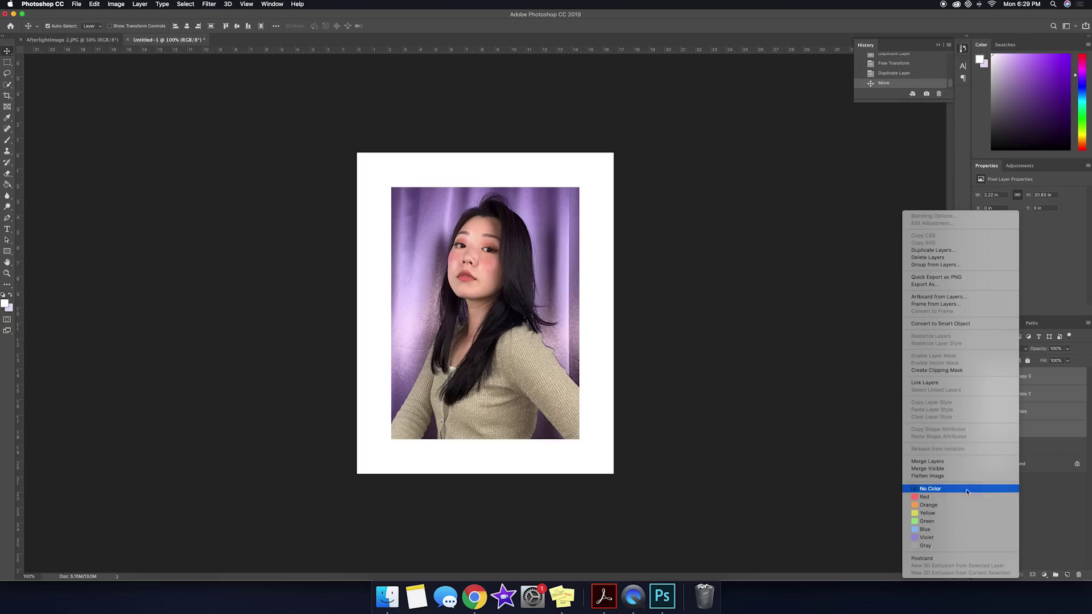
{"action": "left_click", "coordinate": [930, 465]}
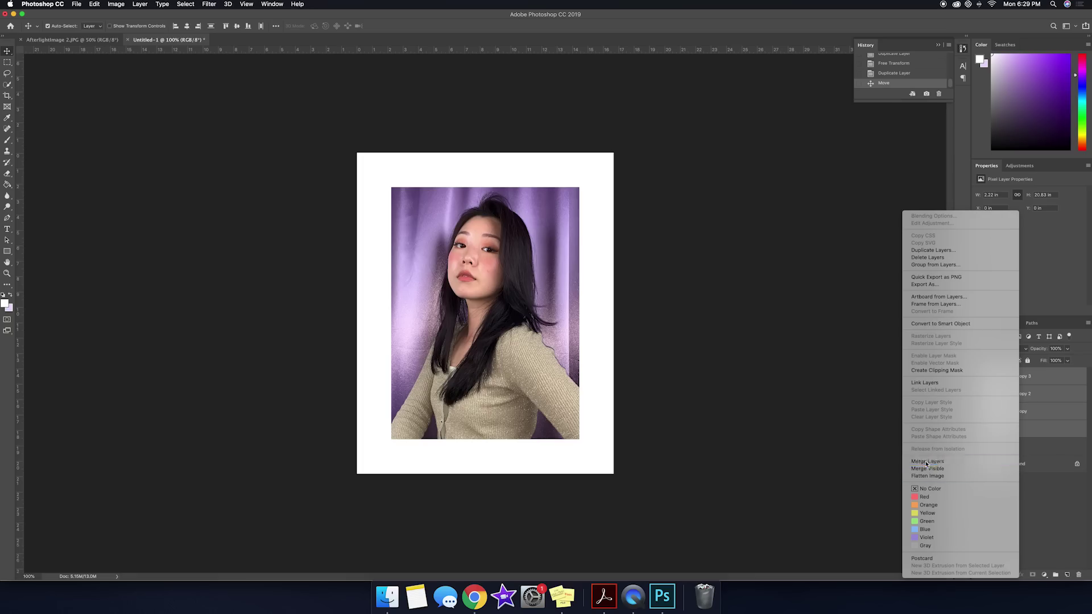
- Apply a Color Overlay in dark purple (#573f6d) at 100% opacity to the merged border layer
{"action": "right_click", "coordinate": [1002, 378]}
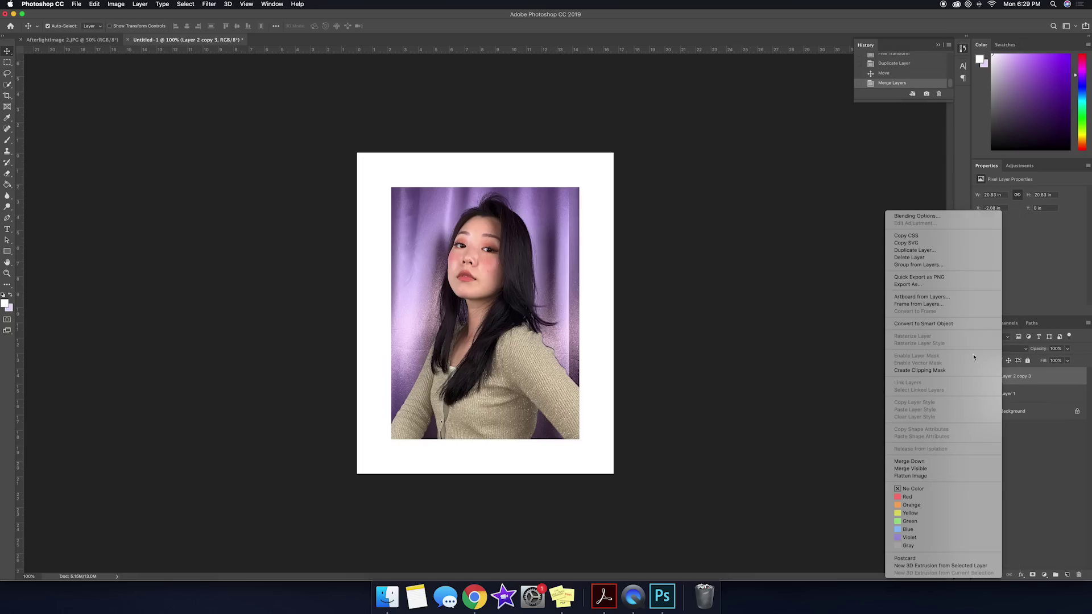
{"action": "left_click", "coordinate": [917, 217]}
{"action": "left_click", "coordinate": [575, 427]}
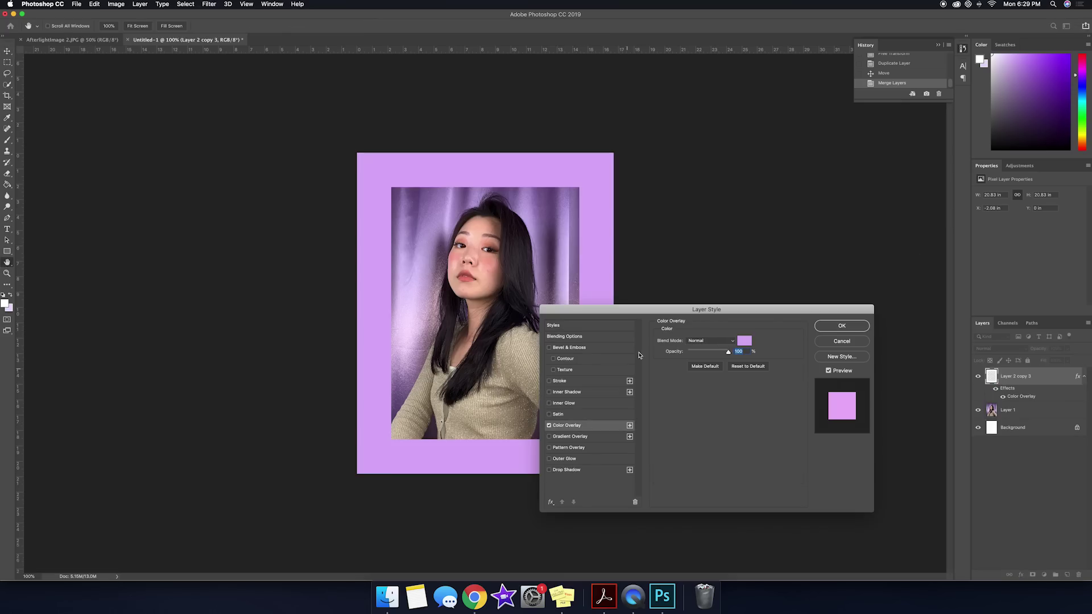
{"action": "left_click", "coordinate": [746, 342]}
{"action": "left_click", "coordinate": [758, 415]}
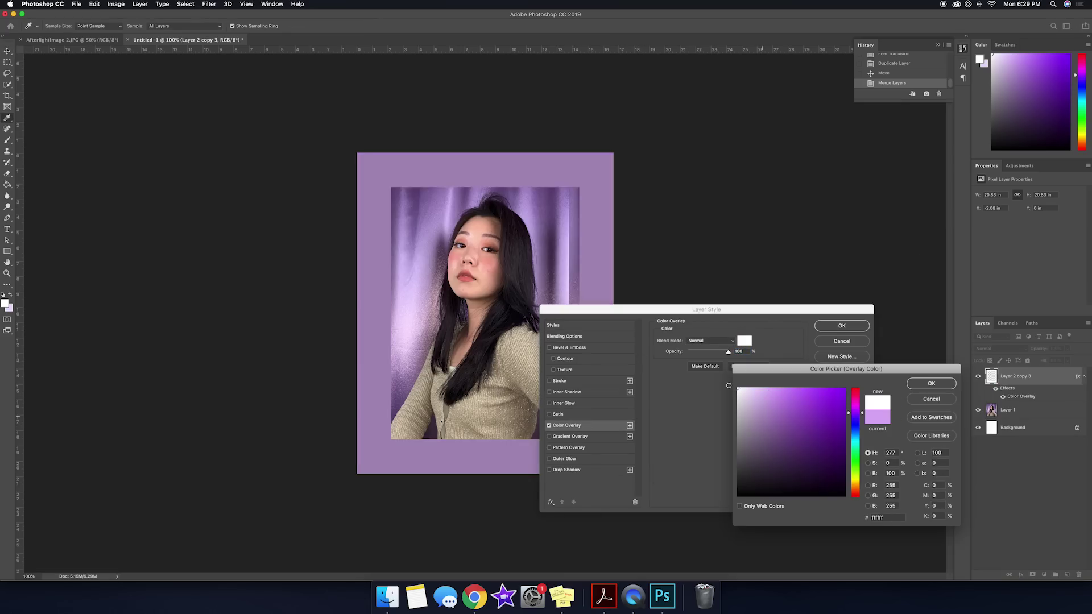
{"action": "left_click", "coordinate": [738, 390]}
{"action": "left_click", "coordinate": [740, 446]}
{"action": "mouse_move", "coordinate": [739, 470]}
{"action": "left_mouse_down"}
{"action": "mouse_move", "coordinate": [694, 554]}
{"action": "mouse_move", "coordinate": [692, 532]}
{"action": "mouse_move", "coordinate": [803, 443]}
{"action": "mouse_move", "coordinate": [779, 455]}
{"action": "mouse_move", "coordinate": [780, 441]}
{"action": "left_mouse_up"}
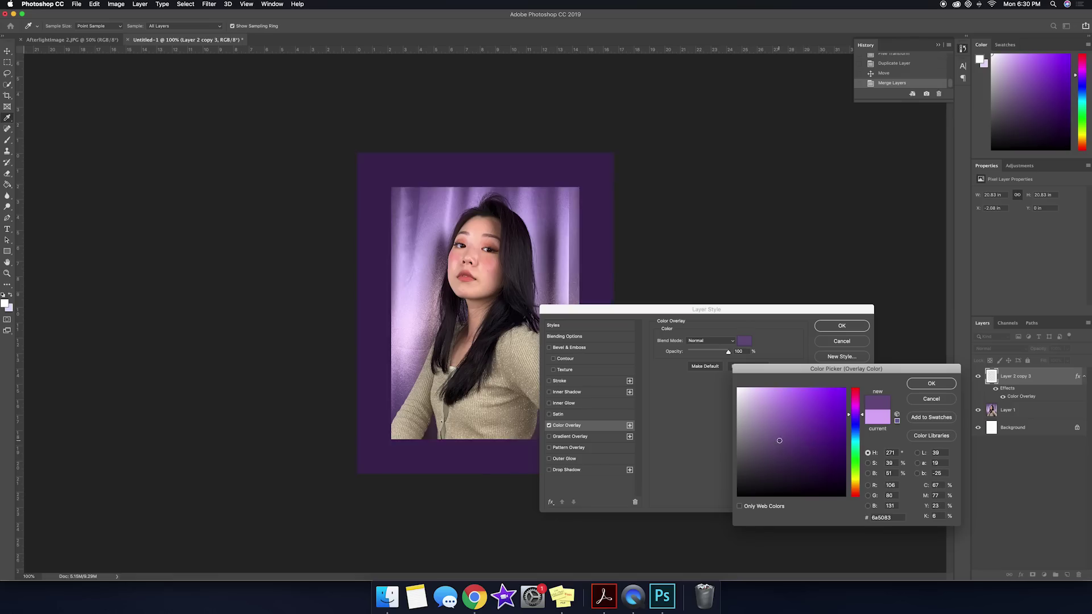
{"action": "left_click", "coordinate": [784, 449]}
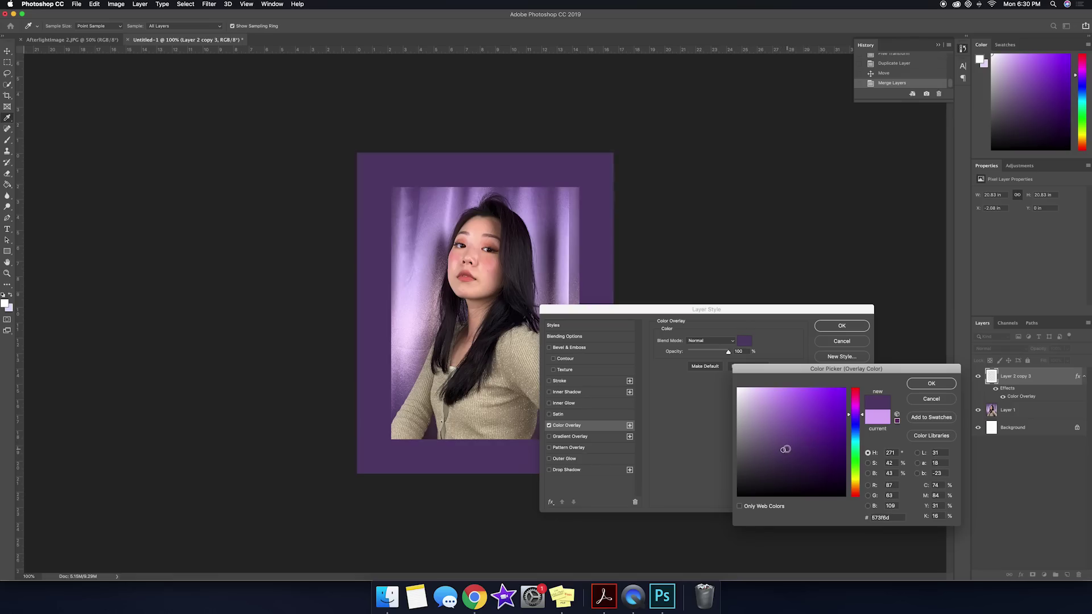
{"action": "key", "text": "Return"}
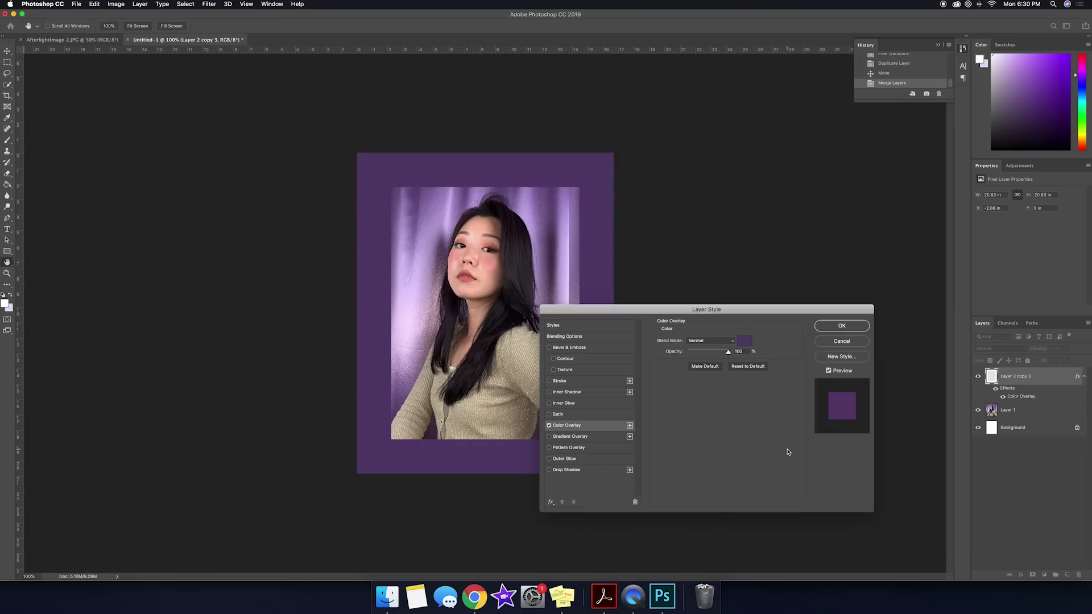
{"action": "key", "text": "Return"}
- Brighten the photo on Layer 1 with Levels, setting the black input to 4, raising the midtones and lowering the white input
{"action": "left_click", "coordinate": [1022, 413]}
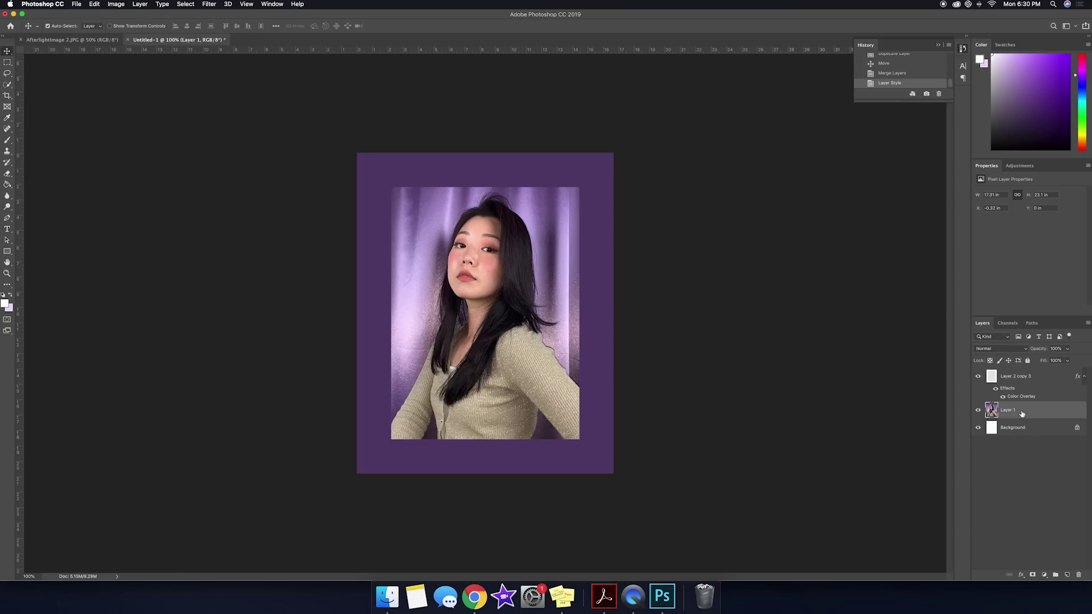
{"action": "key", "text": "super+l"}
{"action": "left_click_drag", "start_coordinate": [570, 143], "coordinate": [732, 192]}
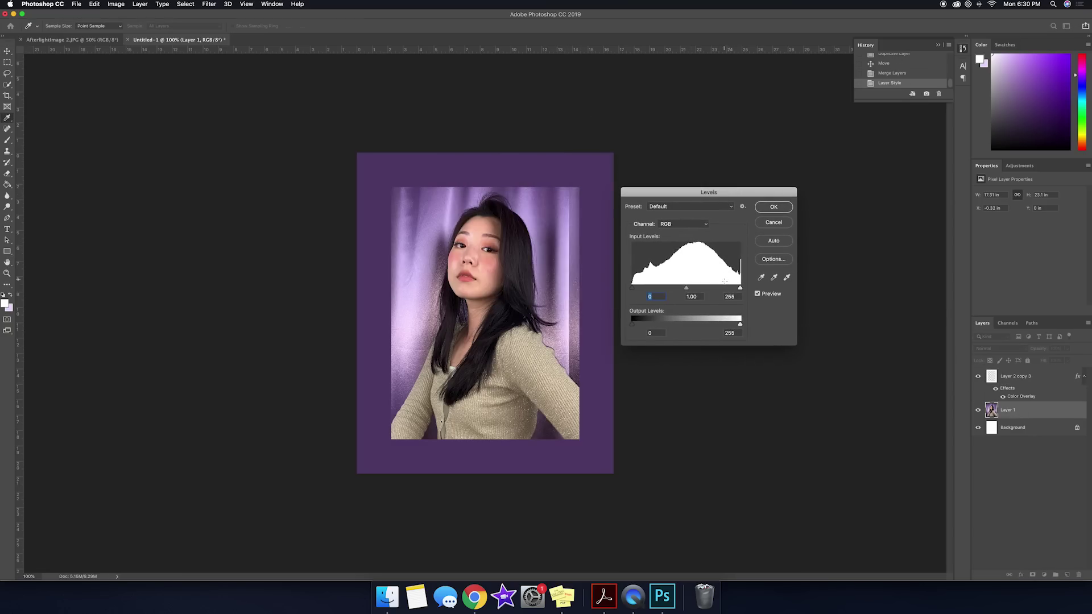
{"action": "left_click_drag", "start_coordinate": [737, 290], "coordinate": [678, 289]}
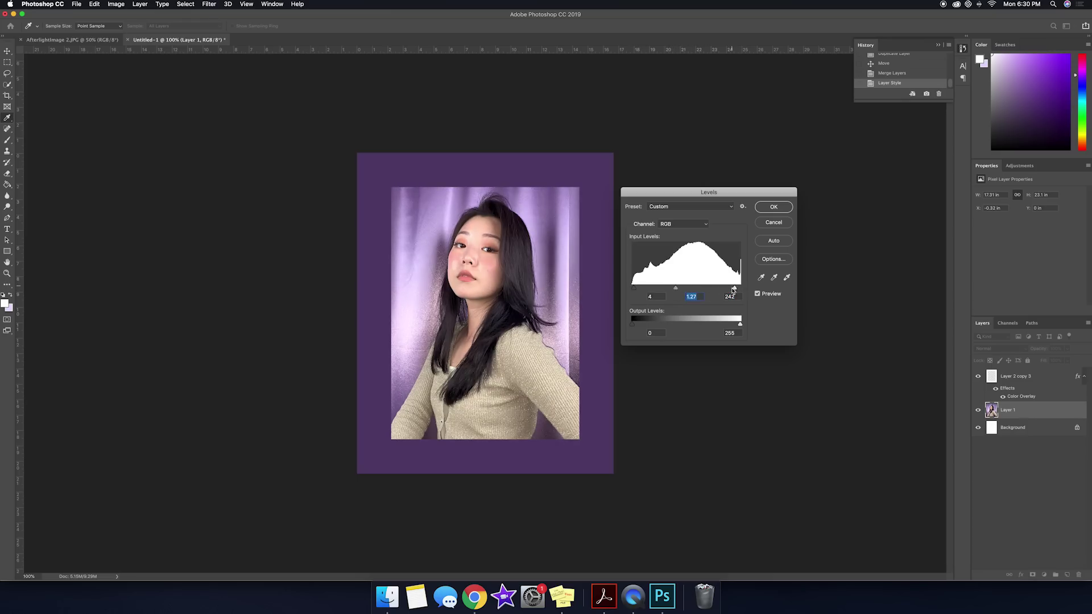
{"action": "left_click_drag", "start_coordinate": [734, 289], "coordinate": [731, 288]}
{"action": "left_click_drag", "start_coordinate": [633, 326], "coordinate": [621, 328]}
{"action": "left_click_drag", "start_coordinate": [674, 289], "coordinate": [677, 291]}
{"action": "key", "text": "Return"}
- Raise the photo layer's exposure slightly with the Exposure adjustment
{"action": "left_click", "coordinate": [116, 4]}
{"action": "mouse_move", "coordinate": [120, 28]}
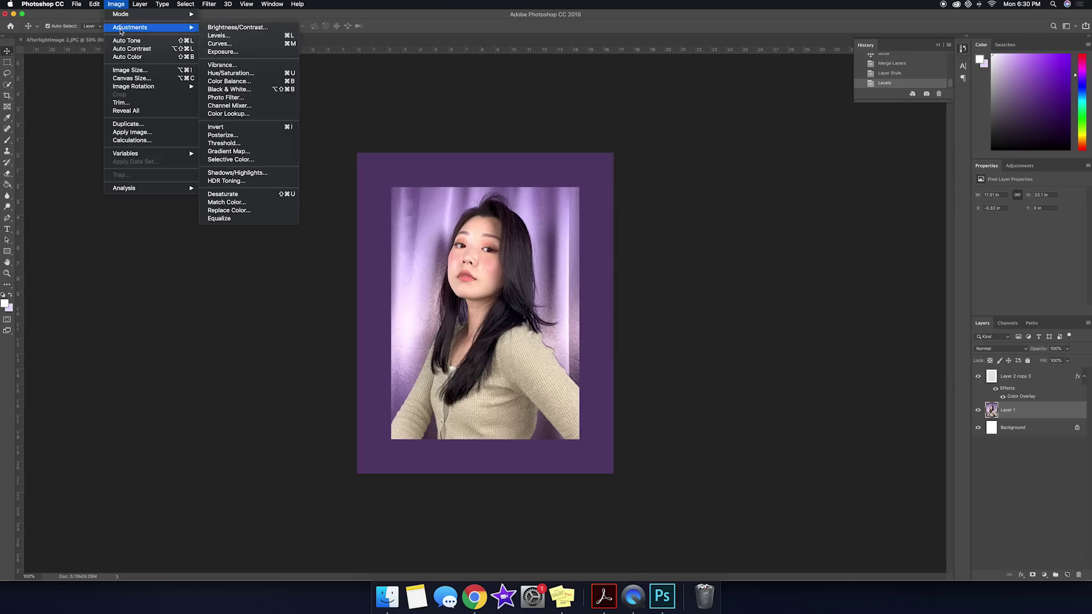
{"action": "left_click", "coordinate": [223, 52]}
{"action": "left_click_drag", "start_coordinate": [522, 168], "coordinate": [650, 211]}
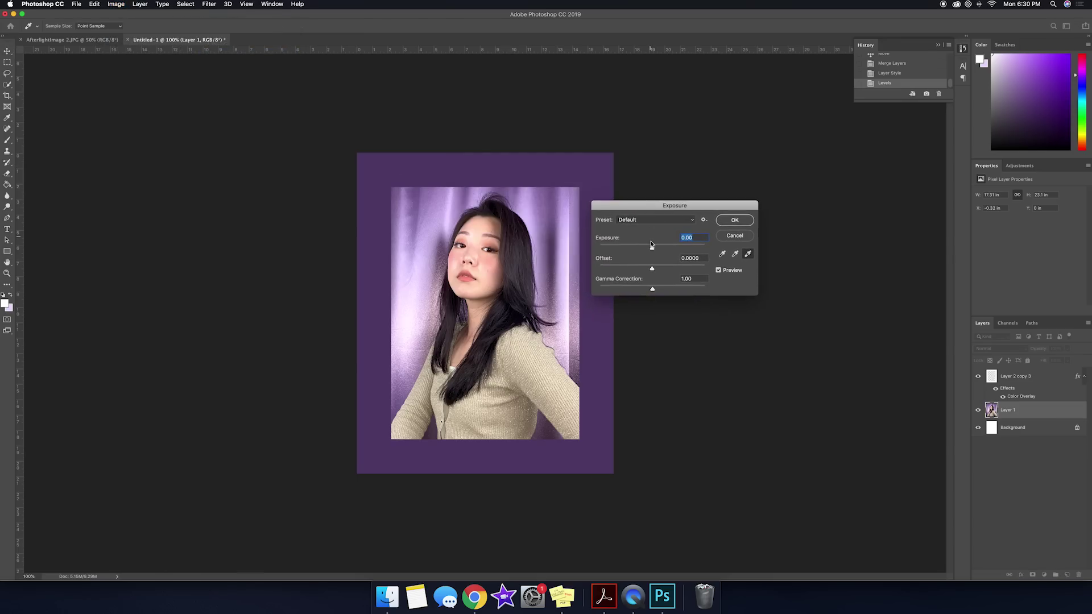
{"action": "left_click_drag", "start_coordinate": [652, 248], "coordinate": [654, 250]}
{"action": "key", "text": "Return"}
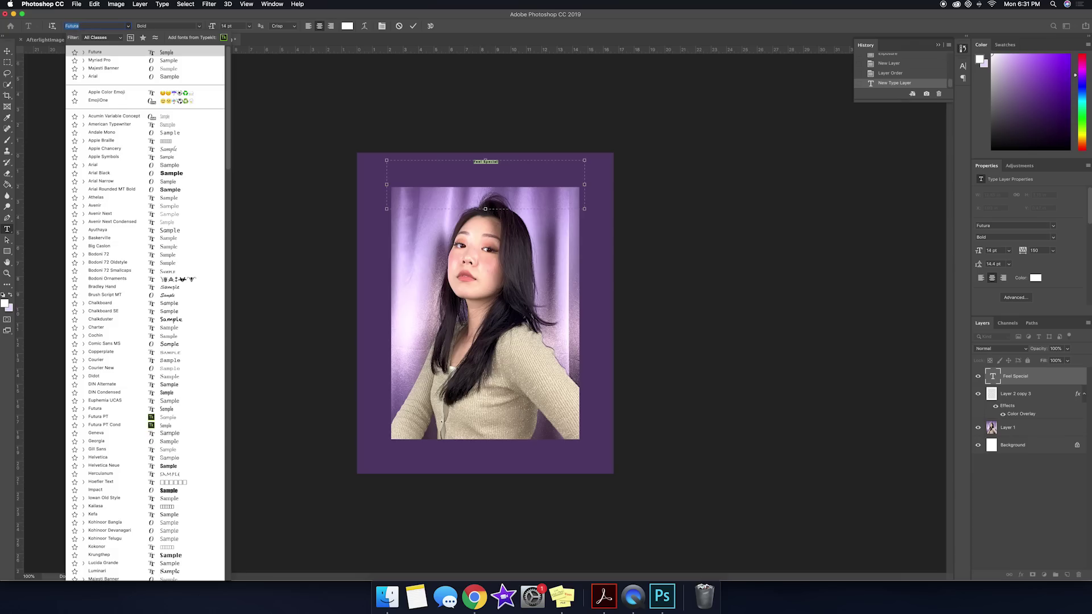
- Set the font of the "Feel Special" title to Didot Bold
{"action": "type", "text": "Be"}
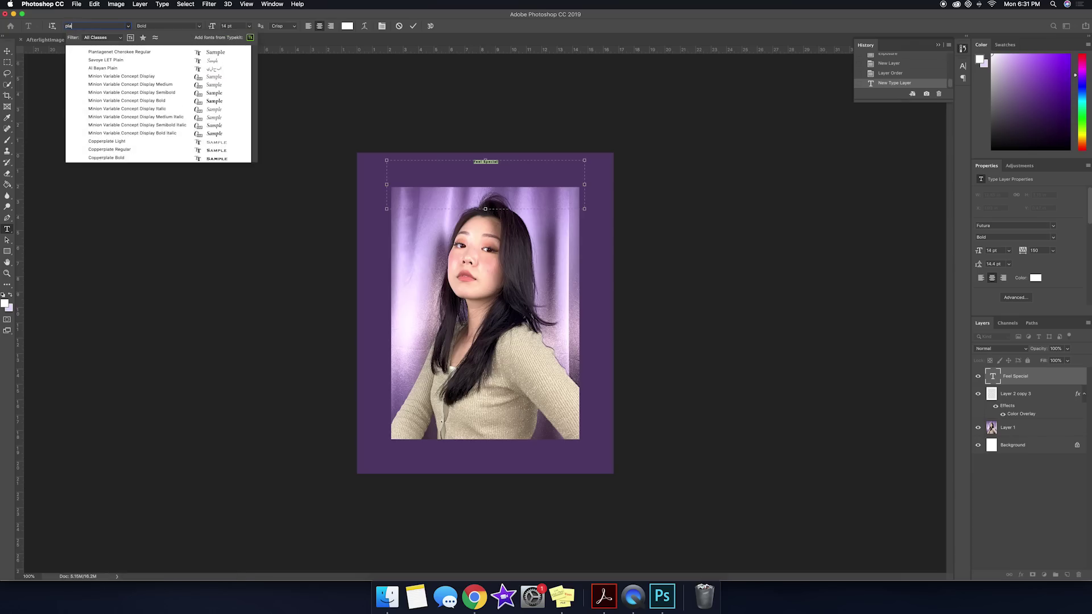
{"action": "key", "text": "BackSpace"}
{"action": "key", "text": "BackSpace"}
{"action": "type", "text": "dido"}
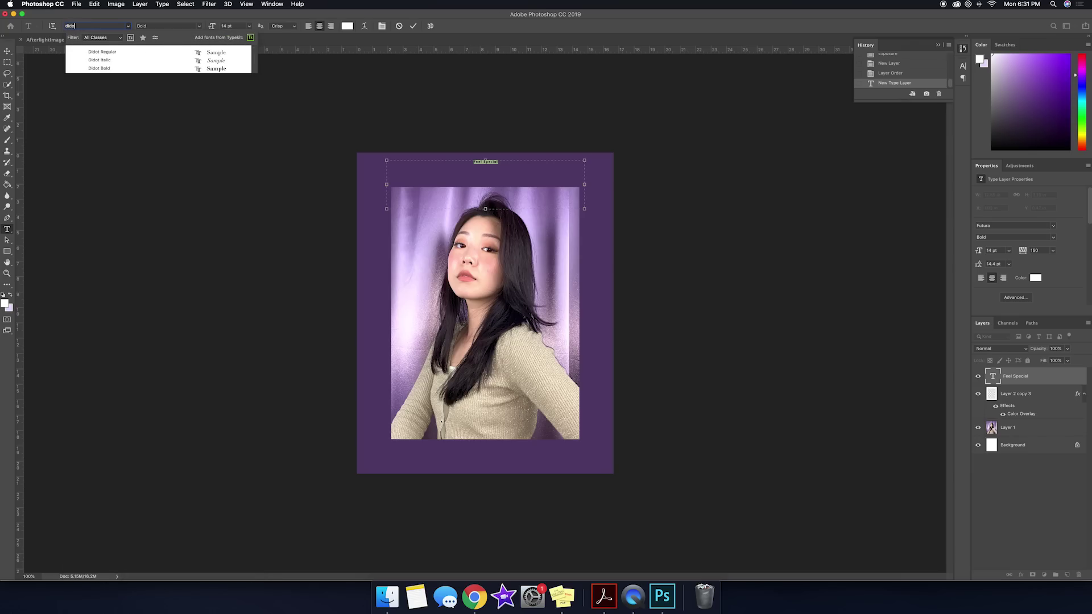
{"action": "left_click", "coordinate": [96, 68]}
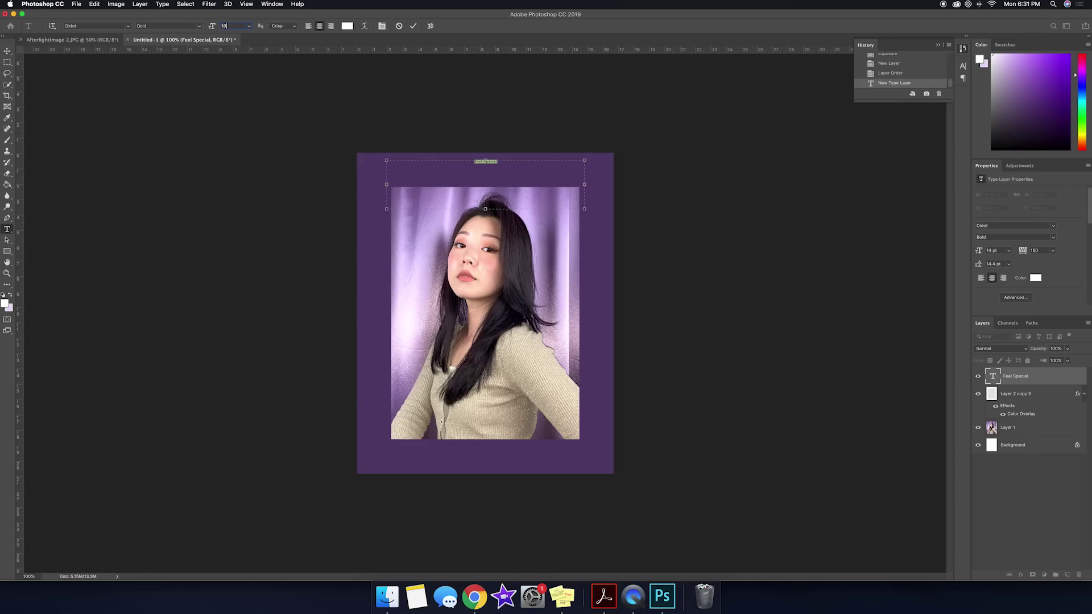
- Set the title's tracking to 0 and enlarge its text to 100 pt, followed by 200 pt
{"action": "key", "text": "Return"}
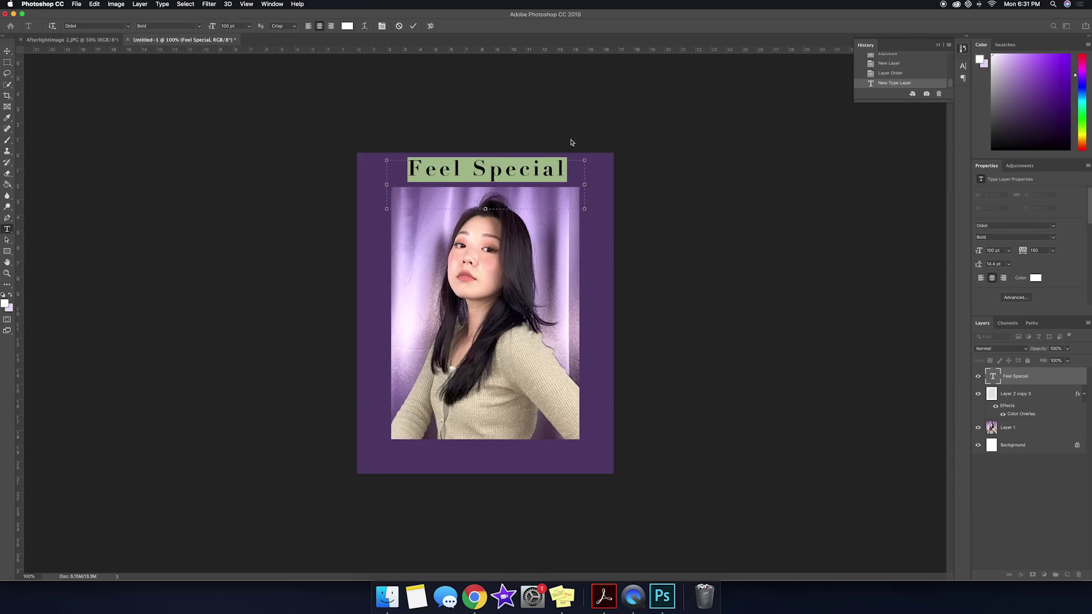
{"action": "type", "text": "0"}
{"action": "key", "text": "Tab"}
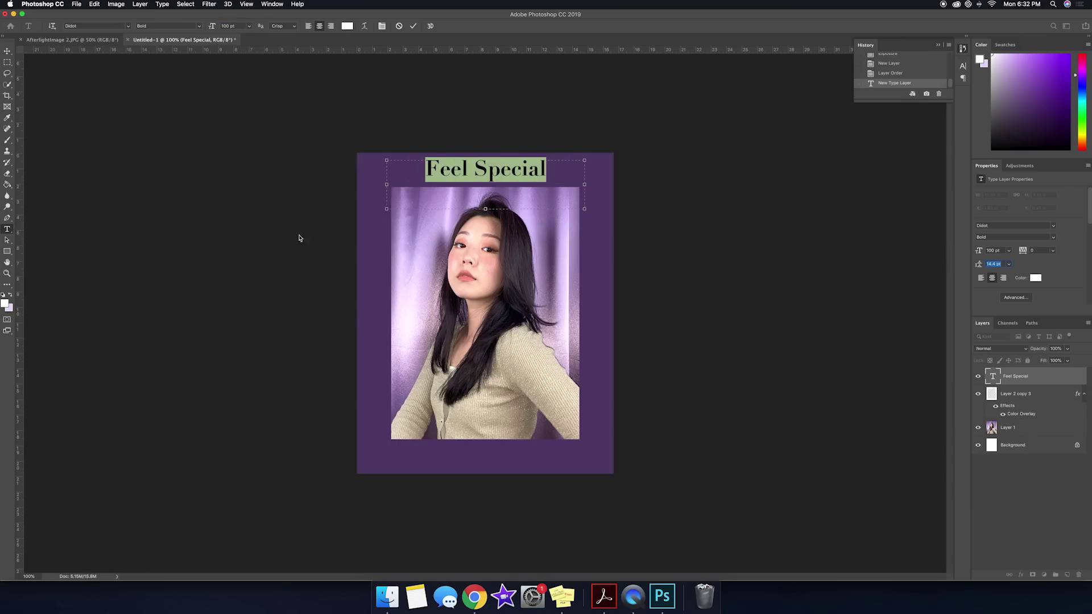
{"action": "left_click", "coordinate": [233, 26]}
{"action": "type", "text": "200"}
{"action": "key", "text": "Return"}
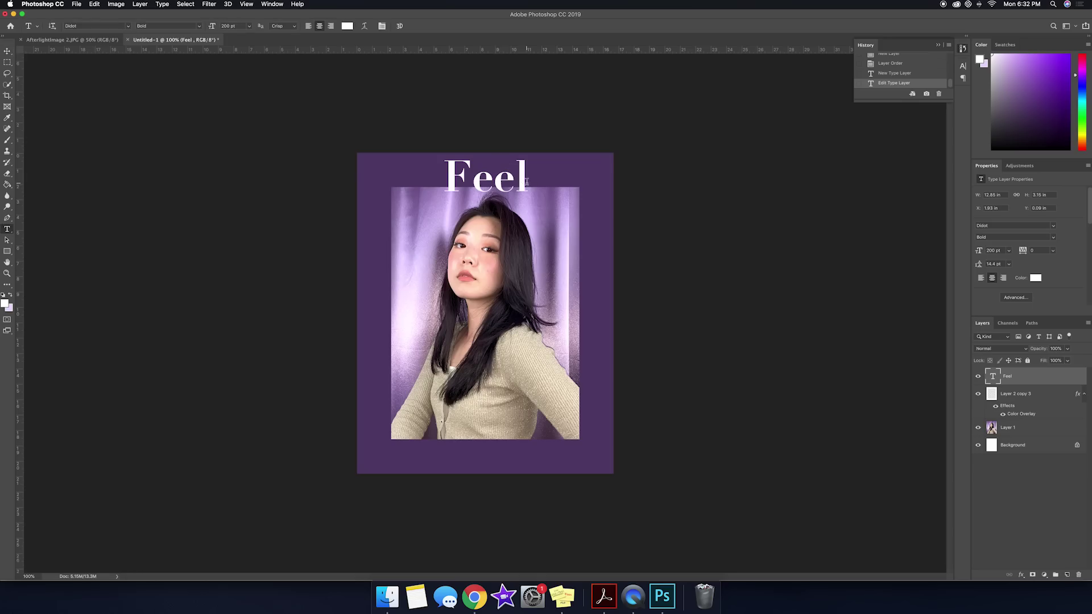
- Add "Special" after "Feel" and widen the text box to the full width of the canvas
{"action": "left_click", "coordinate": [527, 182]}
{"action": "type", "text": "Special"}
{"action": "left_click_drag", "start_coordinate": [613, 185], "coordinate": [615, 185]}
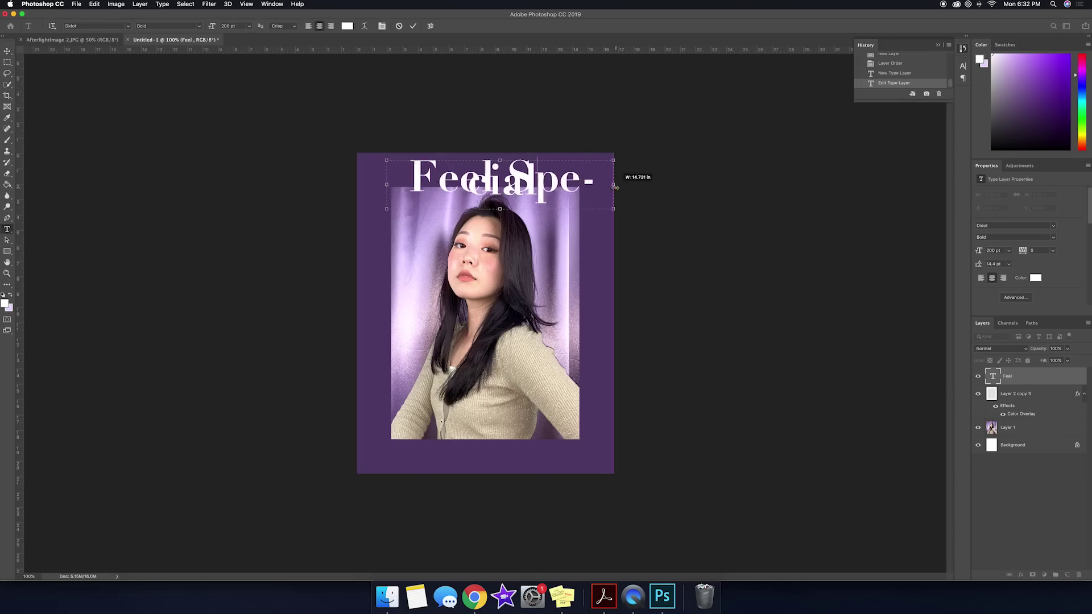
{"action": "left_click_drag", "start_coordinate": [387, 184], "coordinate": [357, 184]}
- Set the whole title's font size to 180 pt and commit the text
{"action": "key", "text": "super+a"}
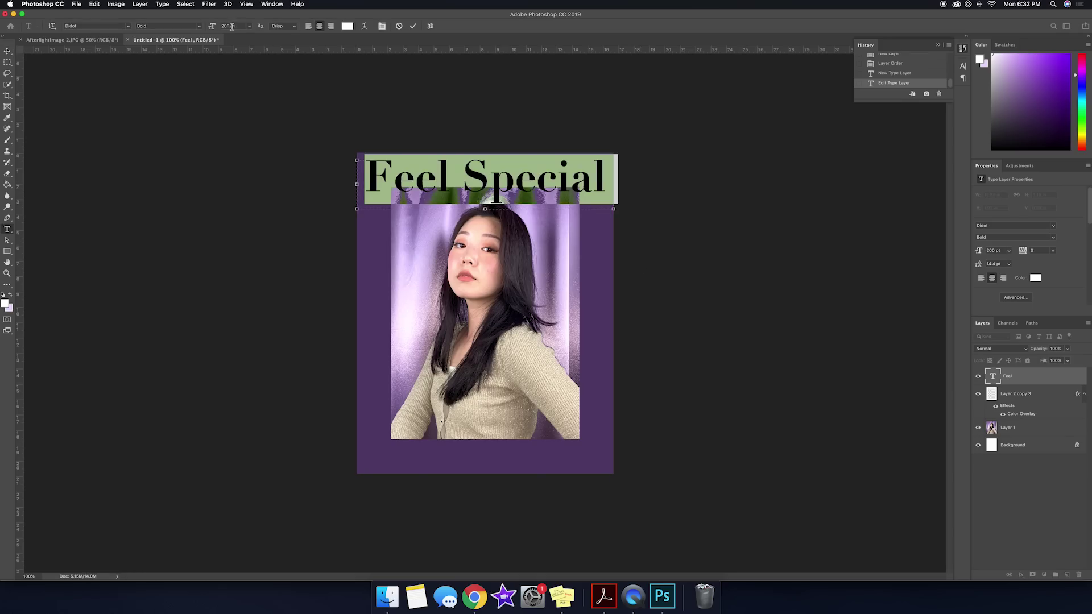
{"action": "left_click", "coordinate": [231, 27]}
{"action": "type", "text": "180"}
{"action": "key", "text": "Return"}
{"action": "key", "text": "super+Return"}
- Move the title slightly down, place a duplicate over the bottom border, and replace the duplicate's text with "10.31.2019"
{"action": "key", "text": "v"}
{"action": "left_click_drag", "start_coordinate": [497, 178], "coordinate": [517, 443]}
{"action": "key", "text": "super+j"}
{"action": "key", "text": "t"}
{"action": "left_click", "coordinate": [517, 442]}
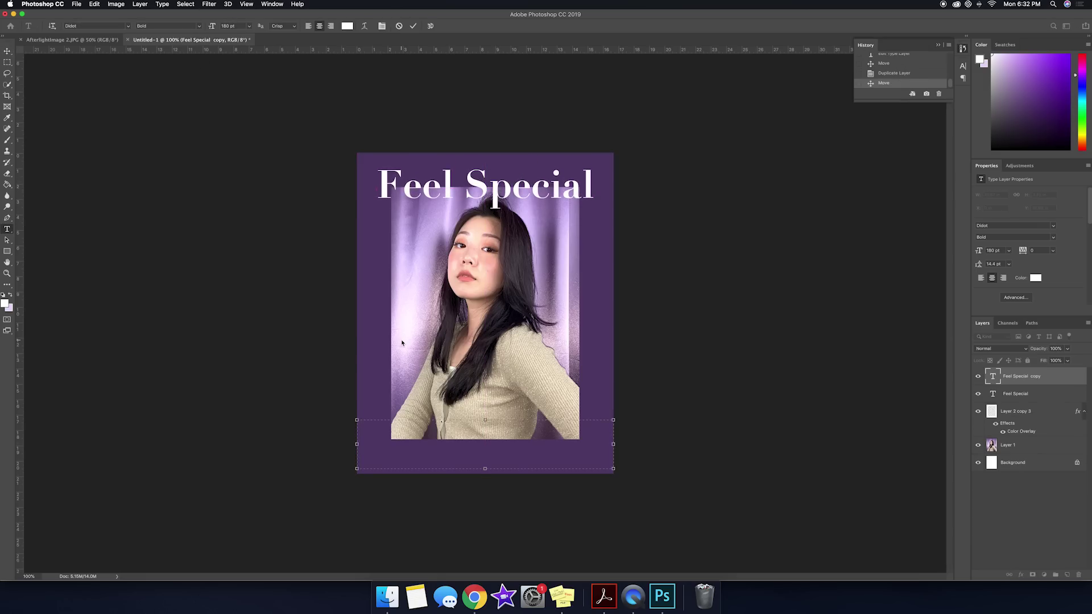
{"action": "type", "text": "10.31.2019"}
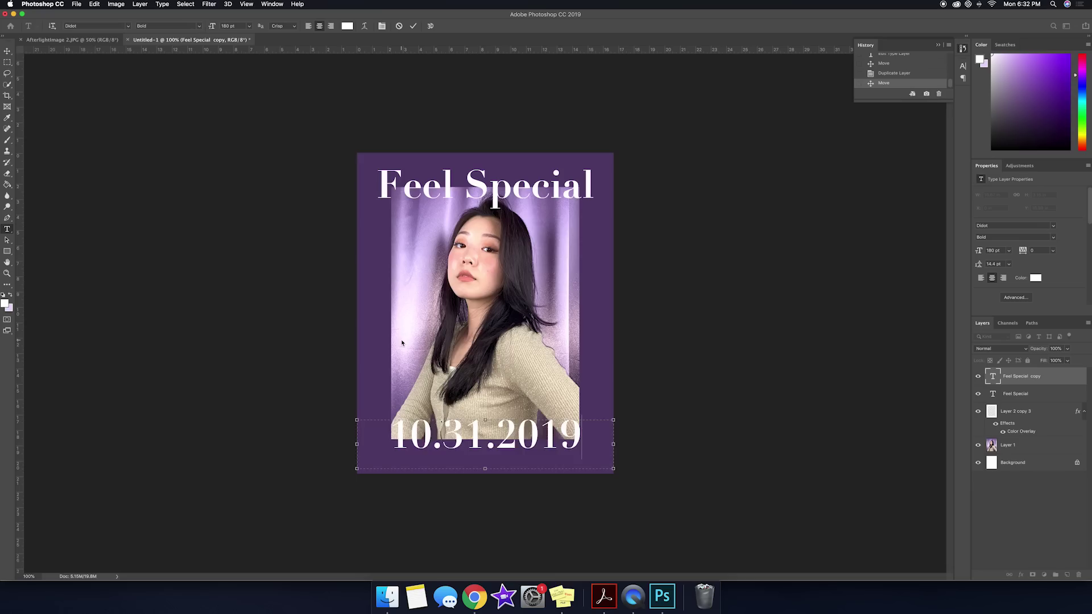
- Reduce the date text to 50 pt, flatten its text box so it fits inside the bottom border, and commit it
{"action": "key", "text": "super+a"}
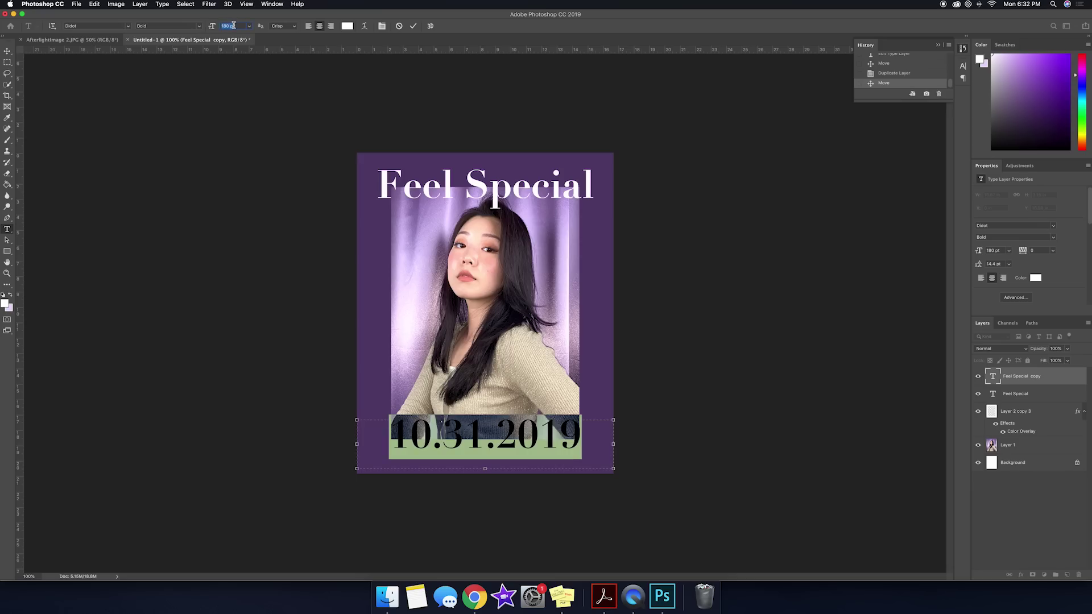
{"action": "type", "text": "50"}
{"action": "key", "text": "Return"}
{"action": "left_click_drag", "start_coordinate": [485, 419], "coordinate": [485, 449]}
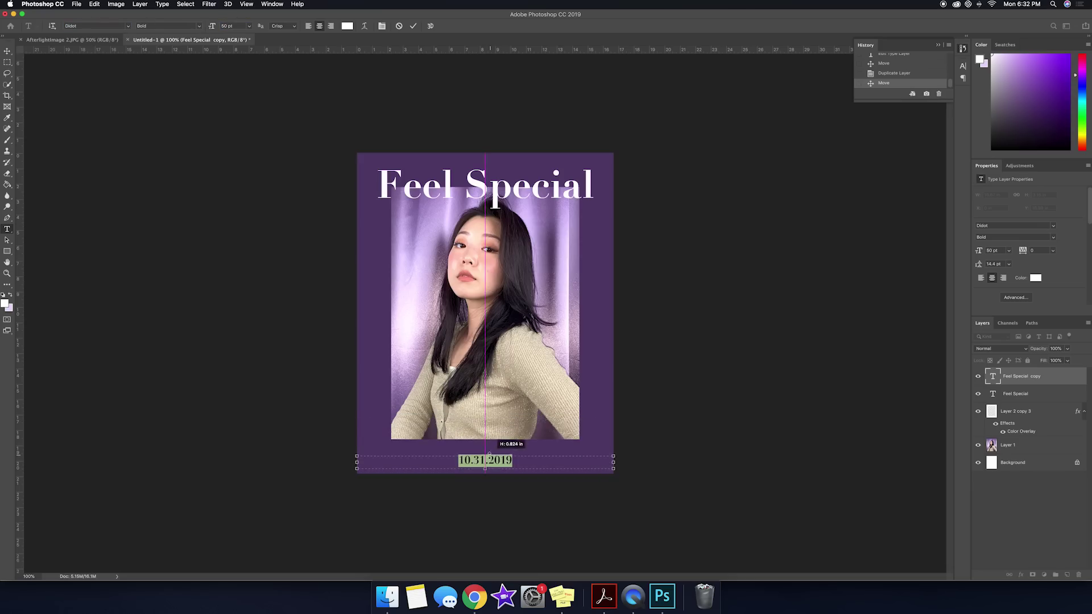
{"action": "key", "text": "super+Return"}
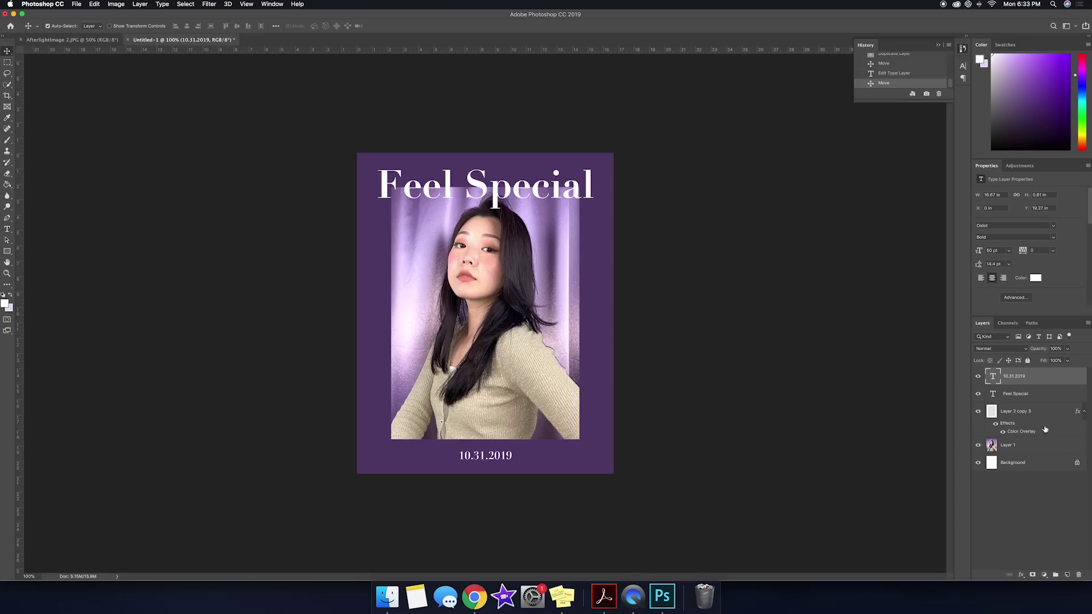
- Place a duplicate of the date at the left end of the bottom border and replace its text with "Rice"
{"action": "left_click_drag", "start_coordinate": [1029, 380], "coordinate": [1067, 575]}
{"action": "left_click_drag", "start_coordinate": [484, 456], "coordinate": [393, 456]}
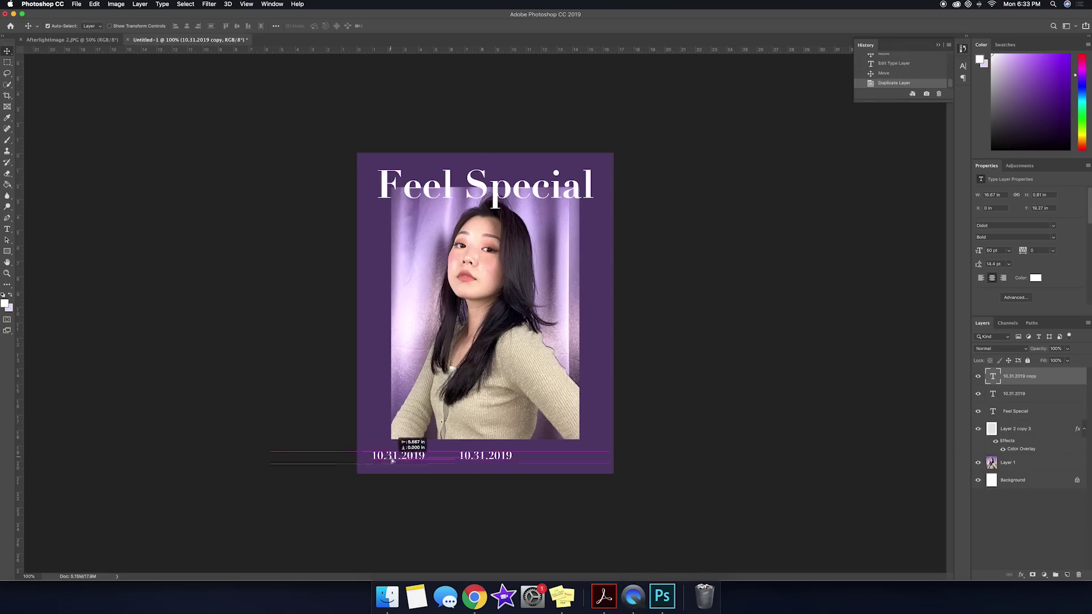
{"action": "double_click", "coordinate": [382, 462]}
{"action": "type", "text": "Rice"}
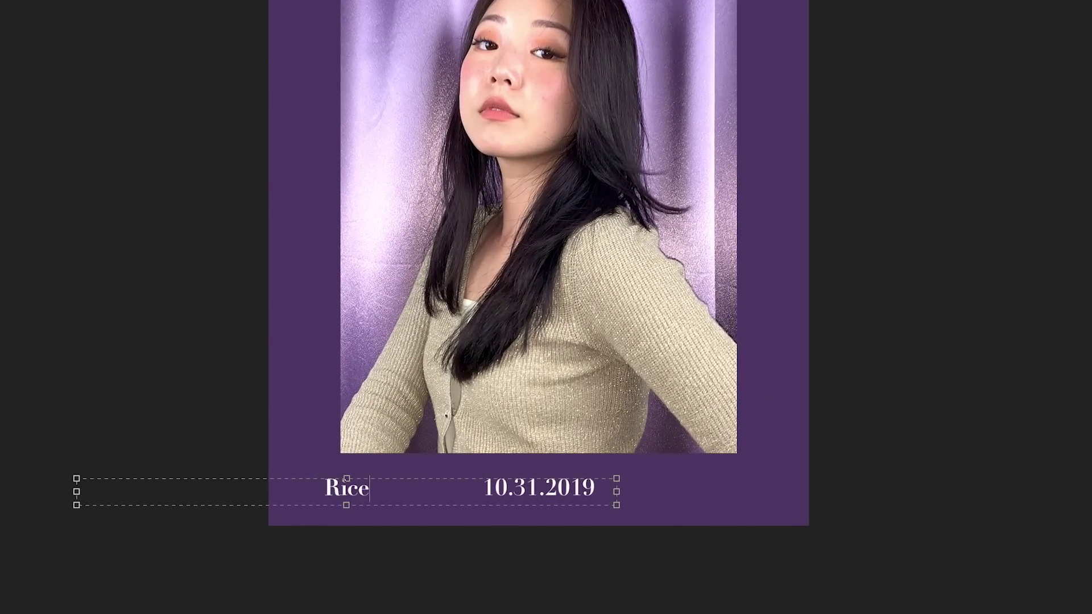
{"action": "key", "text": "super+Return"}
- Place a copy of "Rice" at the right end of the bottom border and change its text to "Thrice"
{"action": "left_click_drag", "start_coordinate": [353, 490], "coordinate": [785, 497]}
{"action": "double_click", "coordinate": [770, 489]}
{"action": "type", "text": "Thrice"}
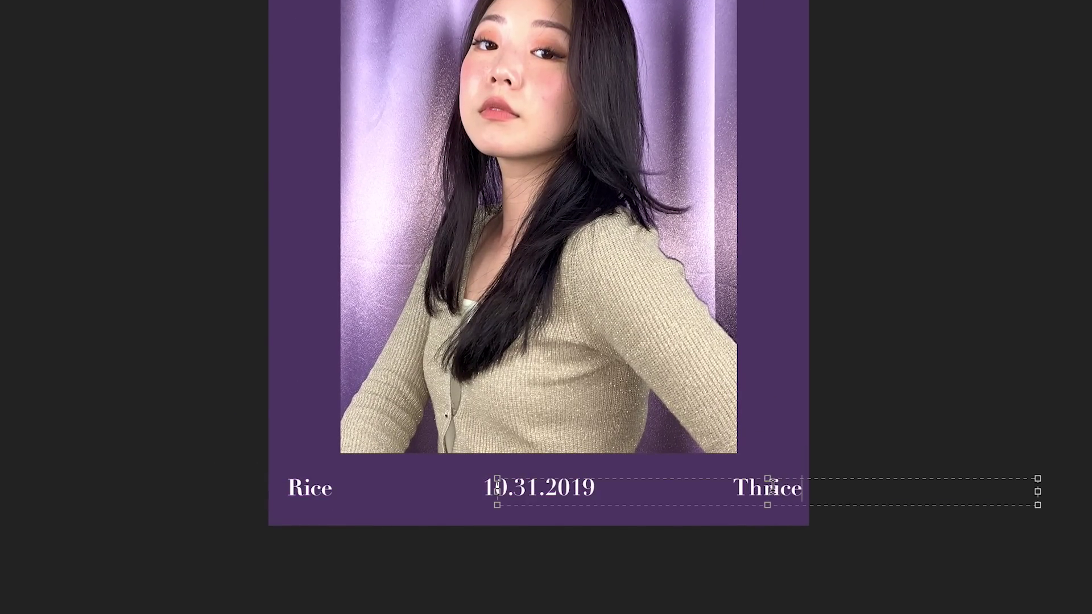
{"action": "key", "text": "super+Return"}
- Make rotated copies of "Thrice" into vertical captions reading "THE ALBUM" in the left border and "THAT NEVER HAPPENED" in the right border
{"action": "key", "text": "super+j"}
{"action": "key", "text": "super+t"}
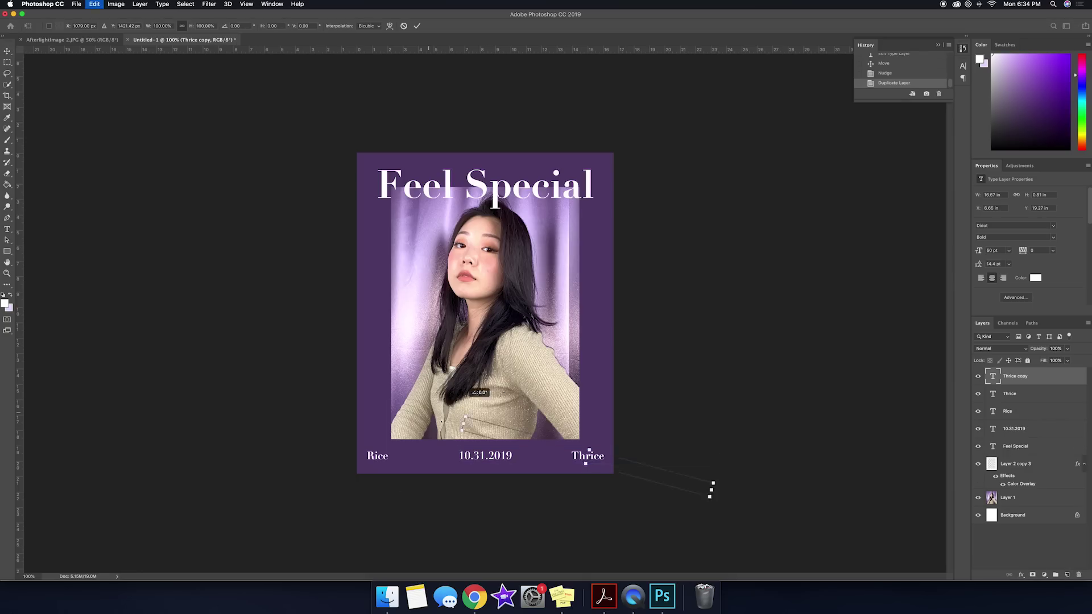
{"action": "left_click_drag", "start_coordinate": [711, 490], "coordinate": [526, 563]}
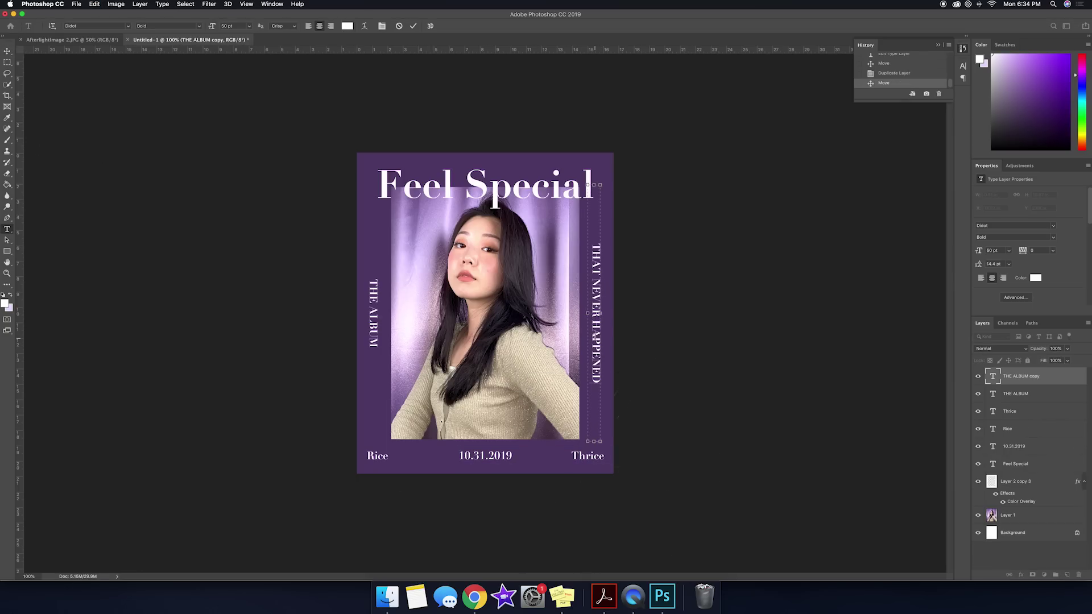
{"action": "key", "text": "super+Return"}
{"action": "key", "text": "v"}
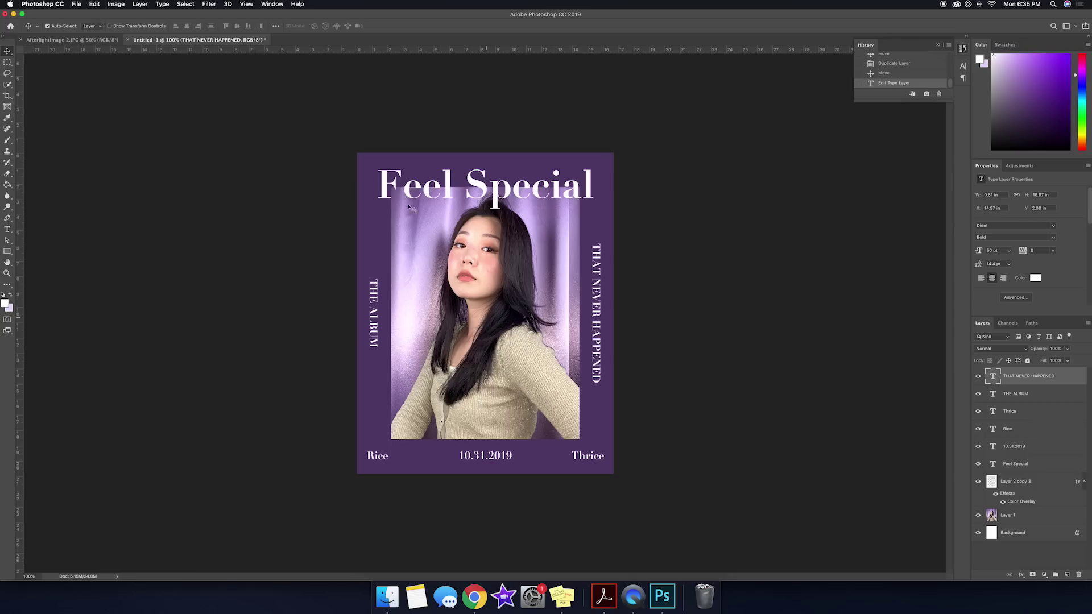
- Place Rose Gold_0007_Layer 10.jpg from the Downloads folder, enlarged across the poster, and order it directly beneath the "Feel Special" text layer
{"action": "left_click", "coordinate": [1029, 466]}
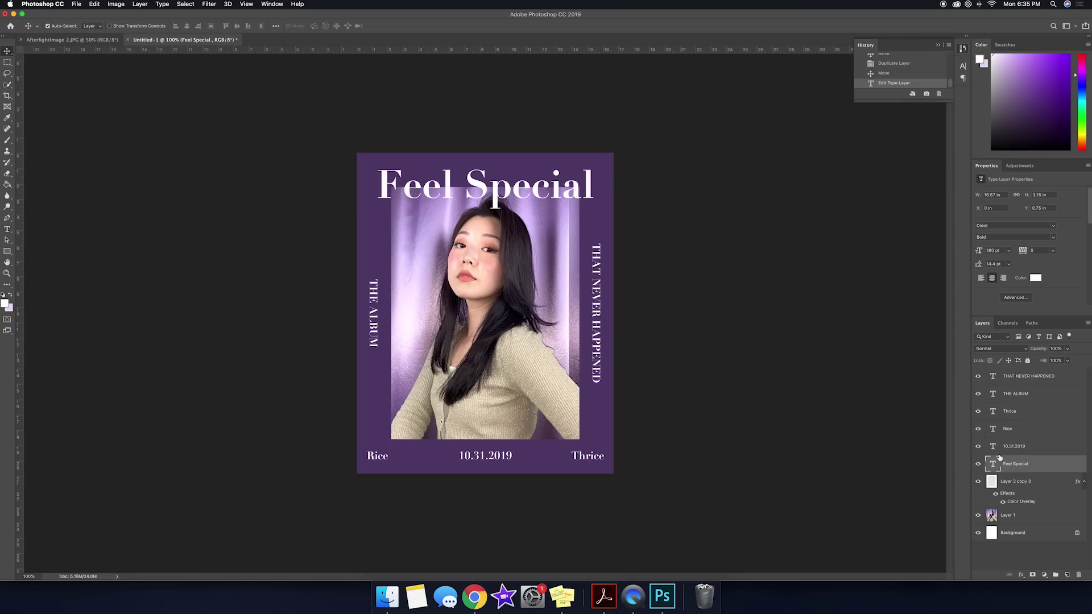
{"action": "key", "text": "super+Tab"}
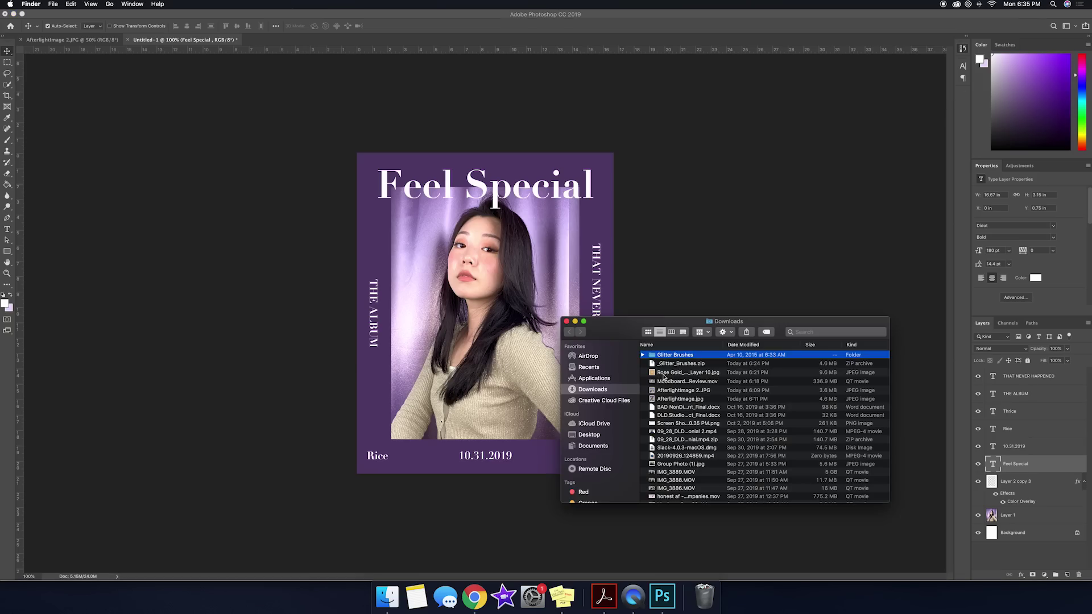
{"action": "left_click", "coordinate": [689, 372]}
{"action": "left_click_drag", "start_coordinate": [688, 373], "coordinate": [425, 312]}
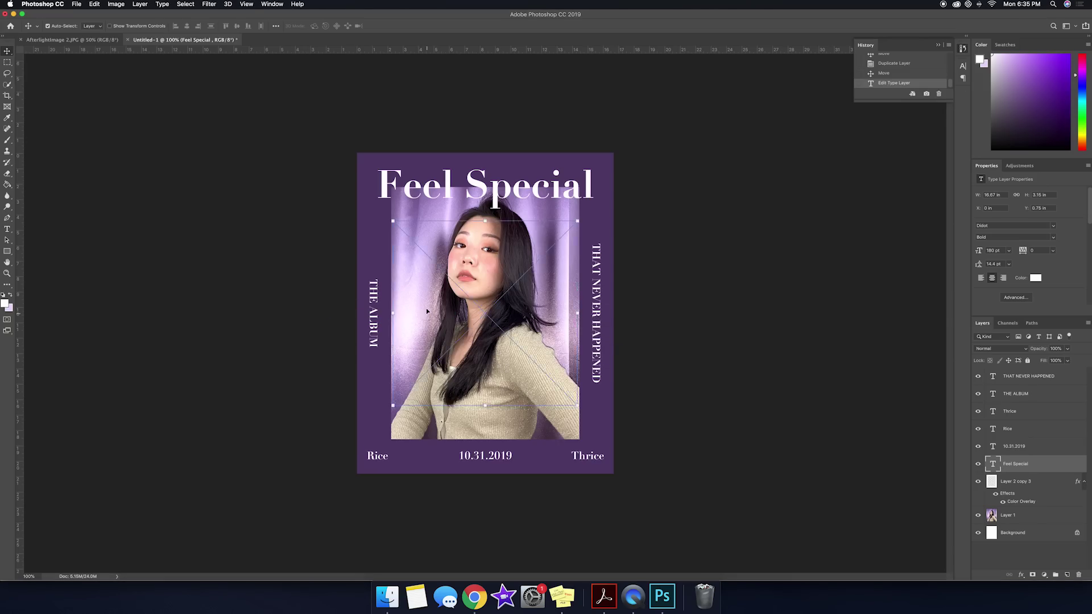
{"action": "left_click_drag", "start_coordinate": [578, 220], "coordinate": [871, 90]}
{"action": "left_click_drag", "start_coordinate": [625, 171], "coordinate": [478, 234]}
{"action": "key", "text": "Return"}
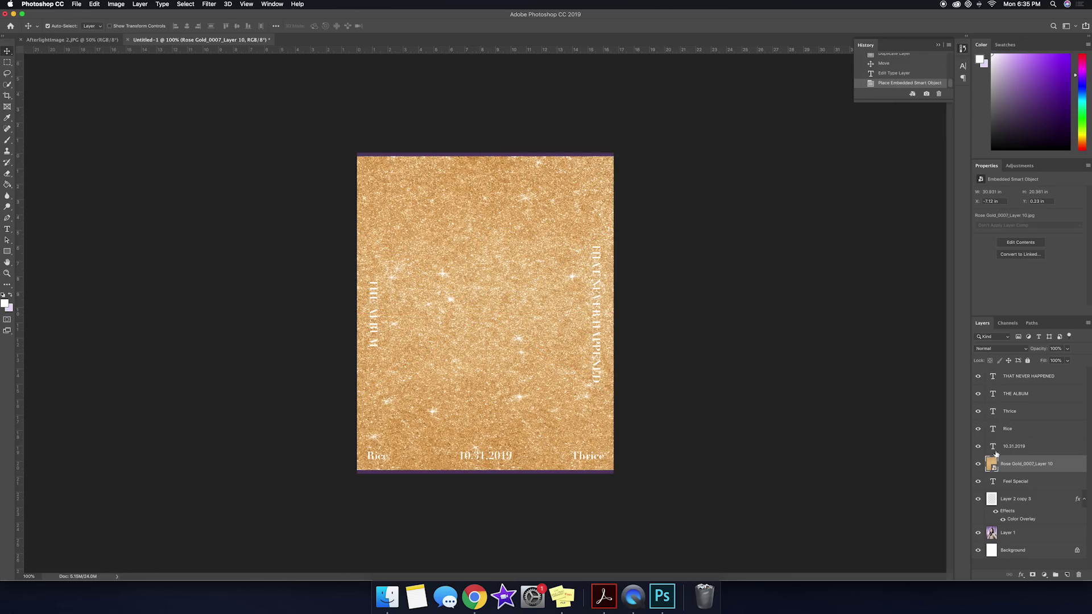
{"action": "left_click_drag", "start_coordinate": [1010, 470], "coordinate": [1015, 478]}
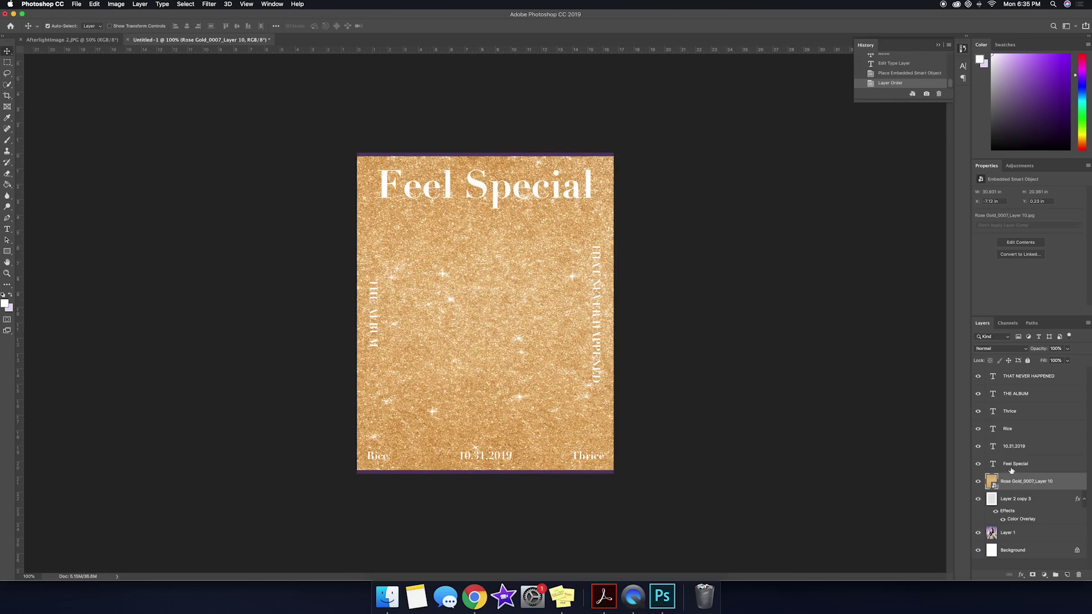
{"action": "left_click", "coordinate": [992, 469]}
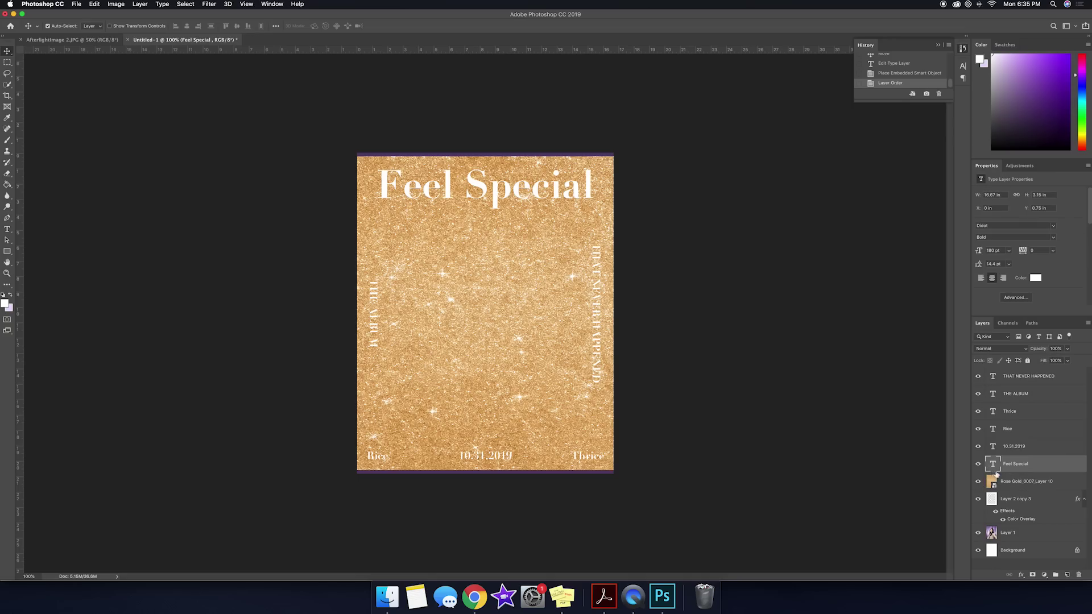
{"action": "left_click", "coordinate": [993, 464], "text": "super"}
{"action": "key", "text": "super+d"}
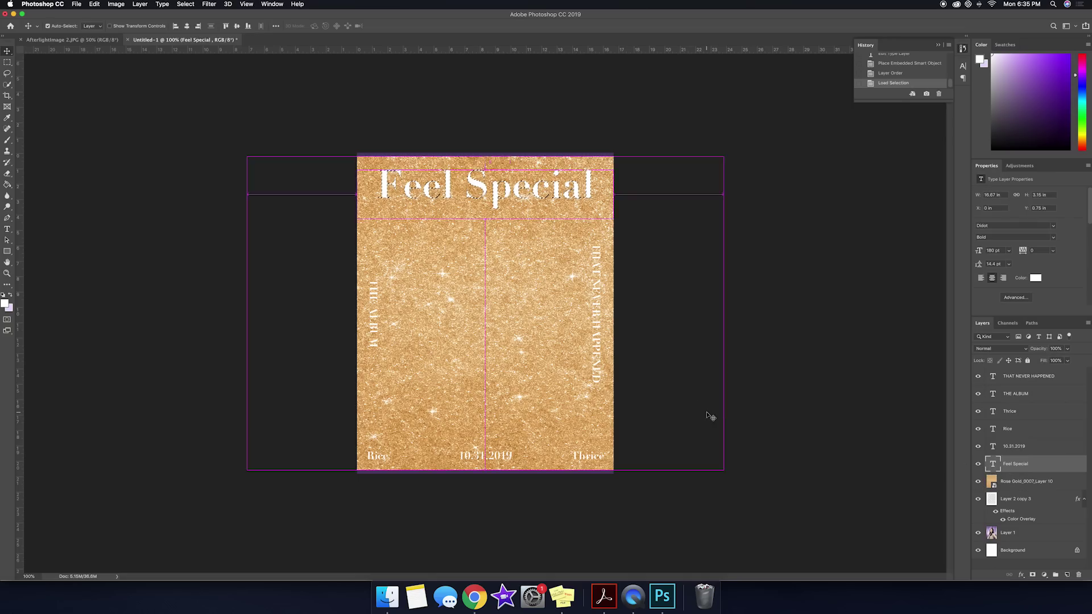
{"action": "left_click", "coordinate": [979, 481]}
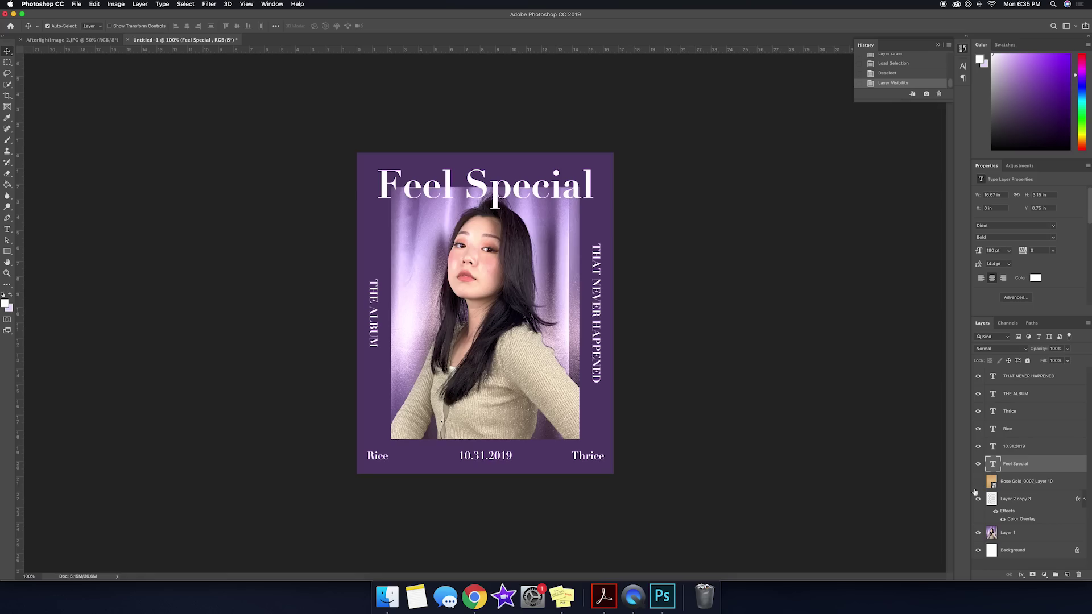
{"action": "left_click", "coordinate": [979, 482]}
- Enlarge the gold glitter image slightly and center it so that it covers the whole poster
{"action": "left_click", "coordinate": [1027, 482]}
{"action": "key", "text": "super+t"}
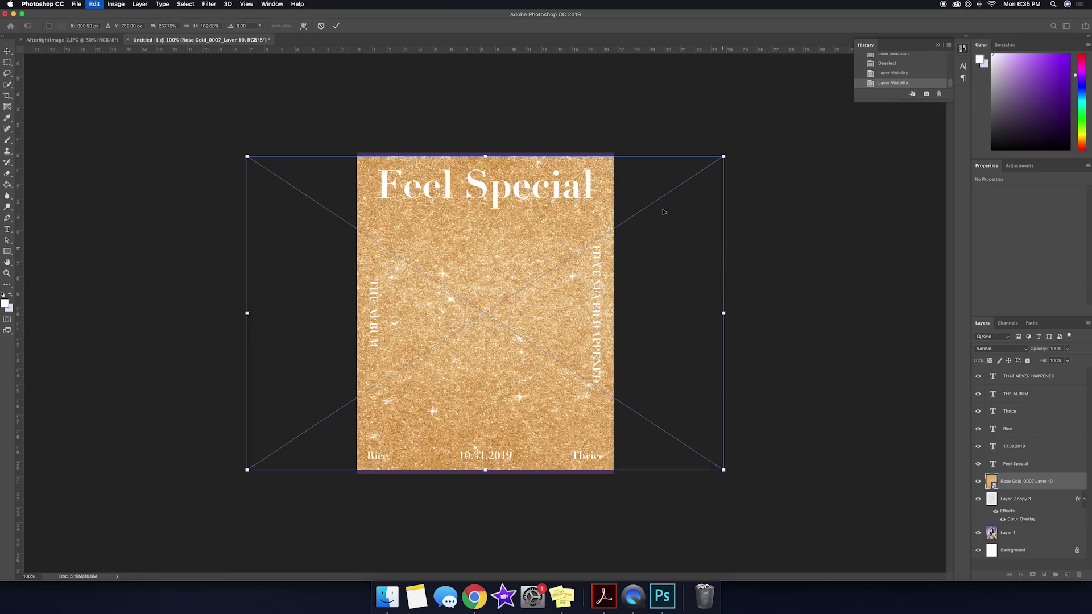
{"action": "left_click", "coordinate": [722, 157]}
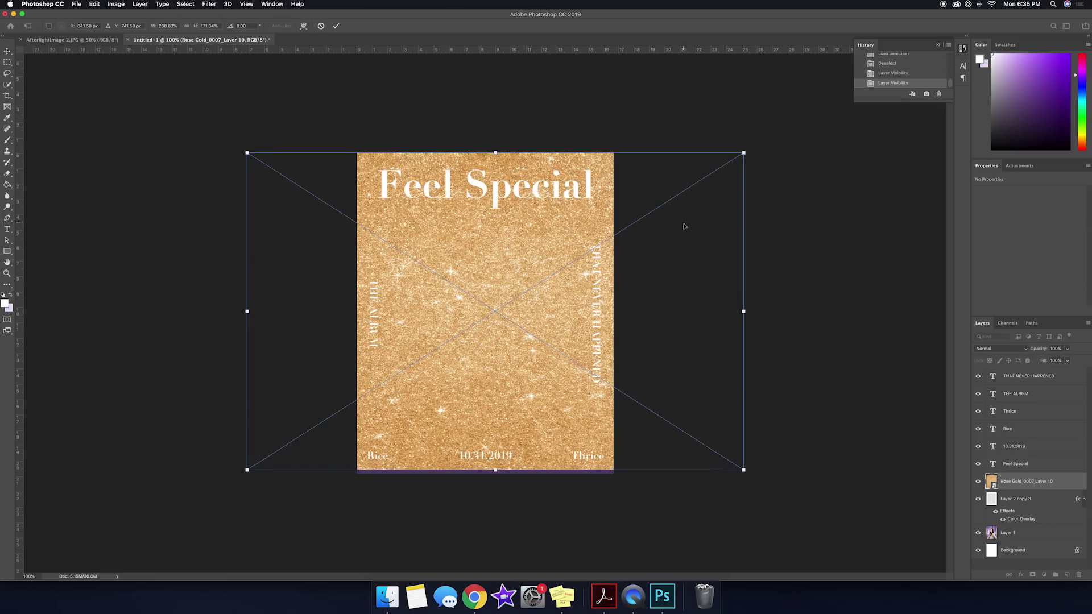
{"action": "left_click_drag", "start_coordinate": [724, 154], "coordinate": [739, 144]}
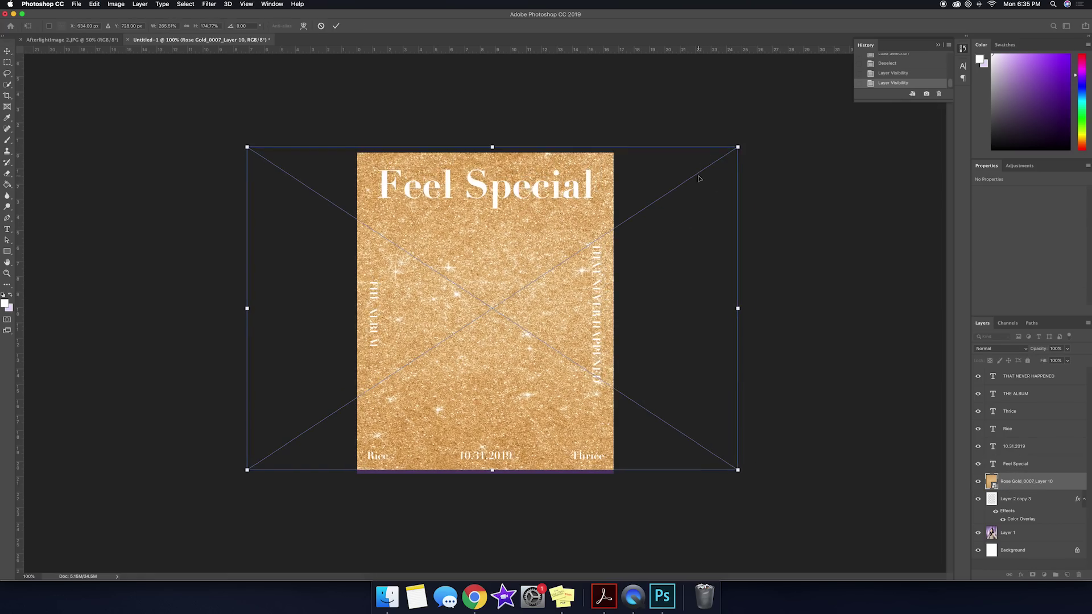
{"action": "left_click_drag", "start_coordinate": [699, 175], "coordinate": [691, 182]}
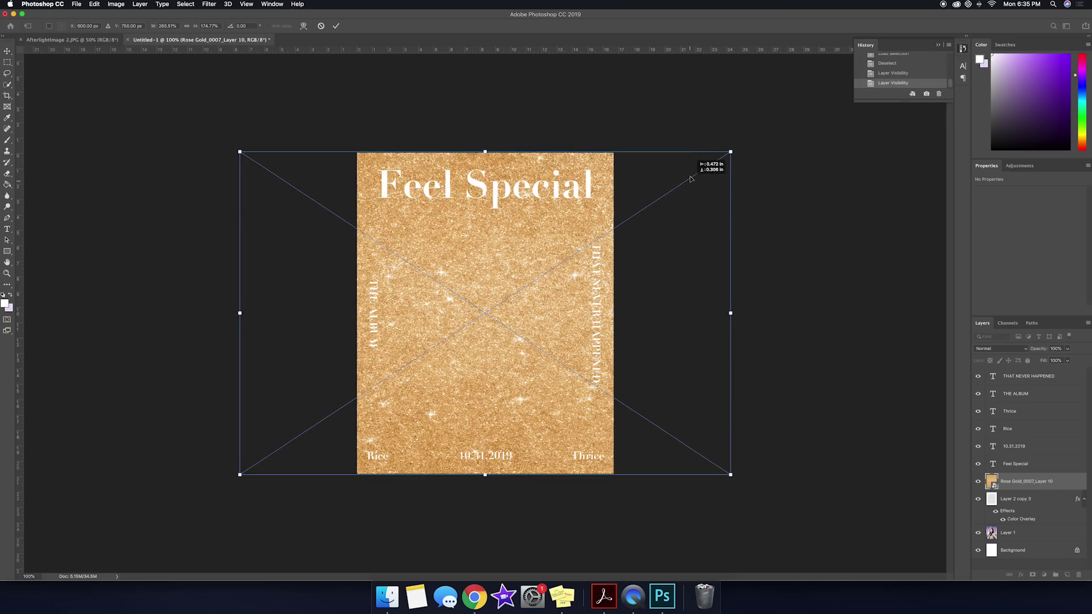
{"action": "key", "text": "Return"}
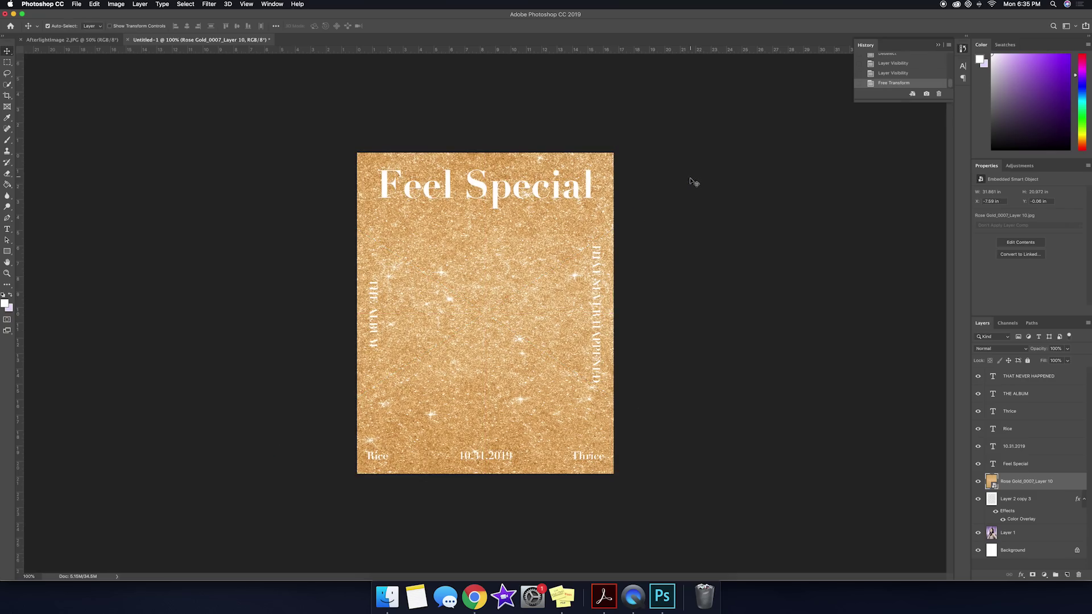
- Load the outline of the "Feel Special" text as a selection and copy that area of the glitter image to a new layer
{"action": "left_click", "coordinate": [978, 481]}
{"action": "left_click", "coordinate": [979, 482]}
{"action": "left_click", "coordinate": [992, 463], "text": "super"}
{"action": "key", "text": "super+c"}
{"action": "key", "text": "super+v"}
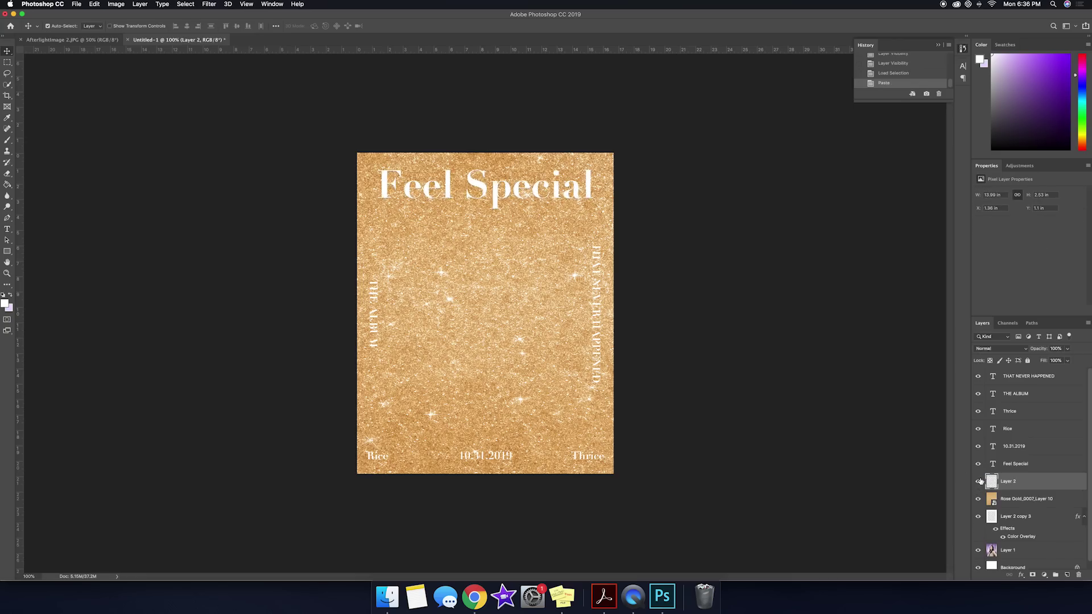
- Hide the white "Feel Special" text layer and the full glitter image, keeping the glitter-filled title layer visible
{"action": "left_click", "coordinate": [978, 463]}
{"action": "left_click", "coordinate": [978, 499]}
{"action": "left_click", "coordinate": [1002, 499]}
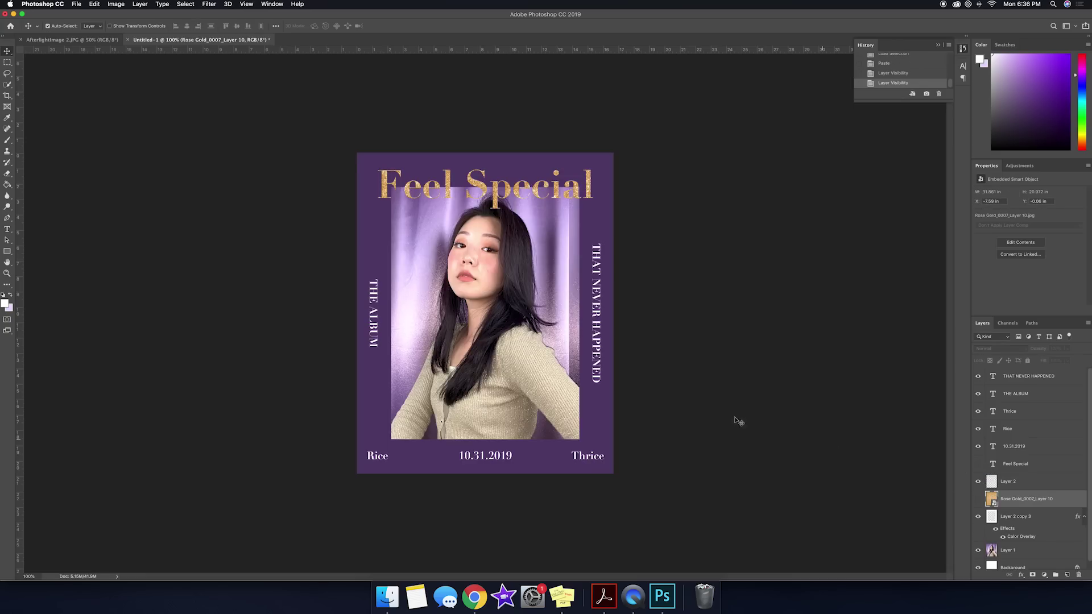
{"action": "left_click", "coordinate": [979, 483]}
{"action": "left_click", "coordinate": [978, 483]}
{"action": "right_click", "coordinate": [1012, 485]}
{"action": "left_click", "coordinate": [918, 218]}
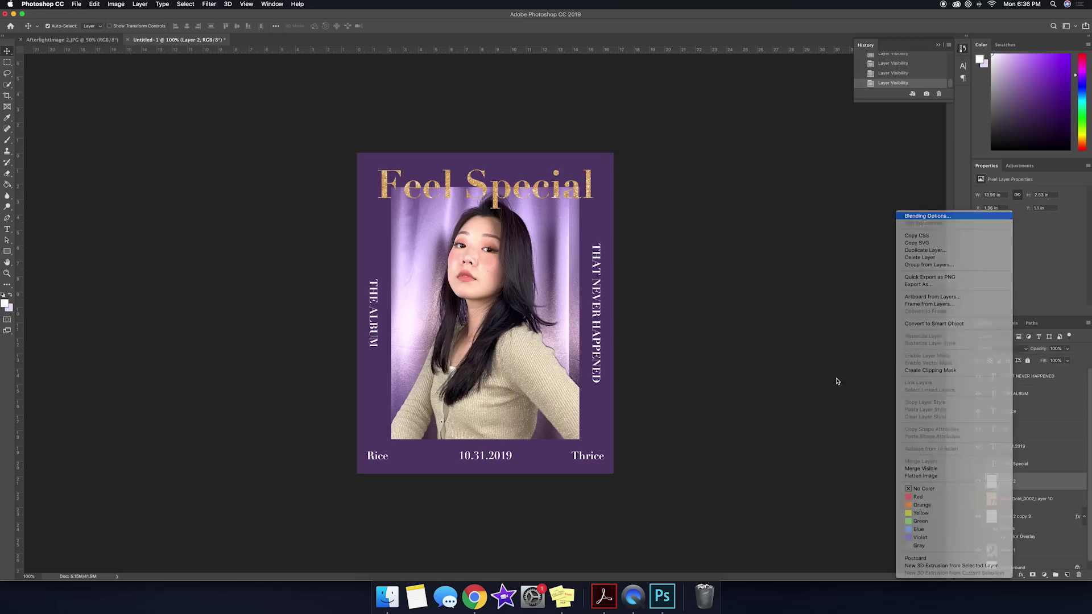
{"action": "left_click", "coordinate": [564, 470]}
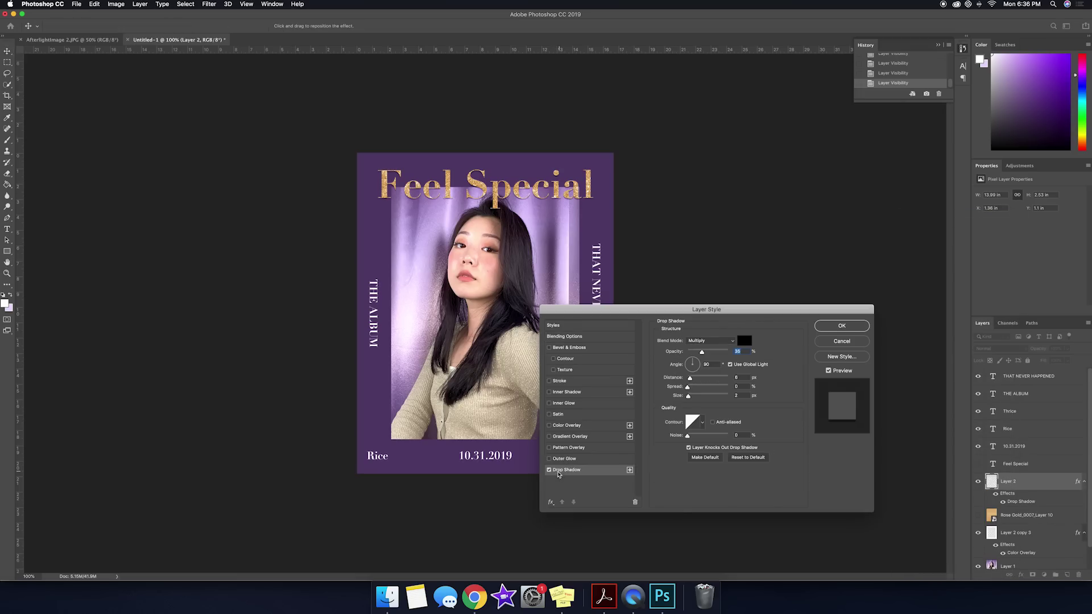
{"action": "left_click", "coordinate": [834, 342]}
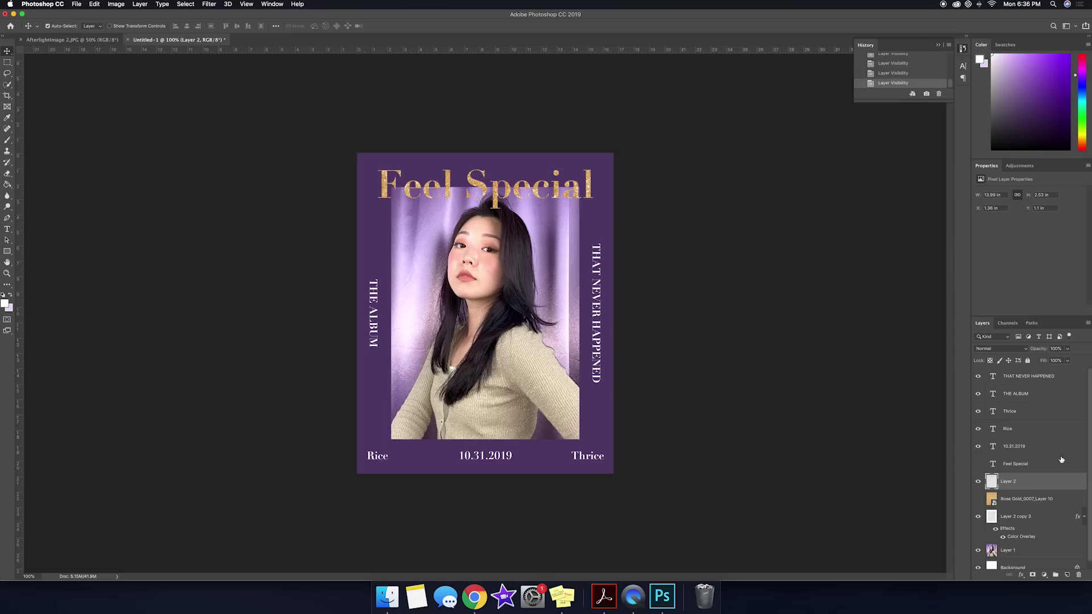
- Group the five small text layers from "10.31.2019" up to "THAT NEVER HAPPENED" and name the group "Text"
{"action": "left_click", "coordinate": [1013, 444]}
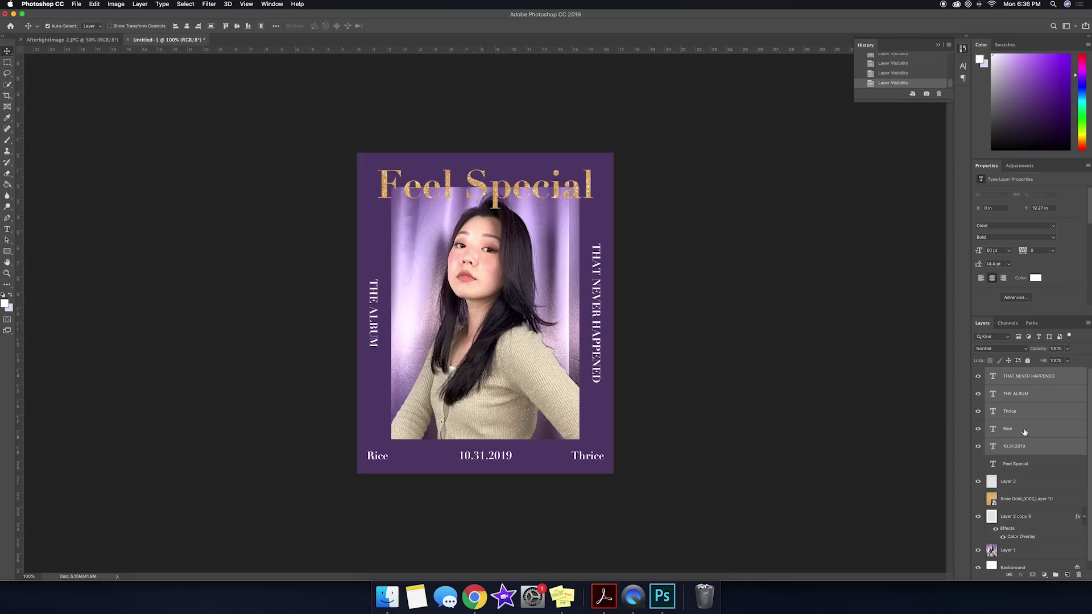
{"action": "left_click", "coordinate": [1024, 378], "text": "shift"}
{"action": "key", "text": "super+g"}
{"action": "double_click", "coordinate": [1011, 373]}
{"action": "type", "text": "T"}
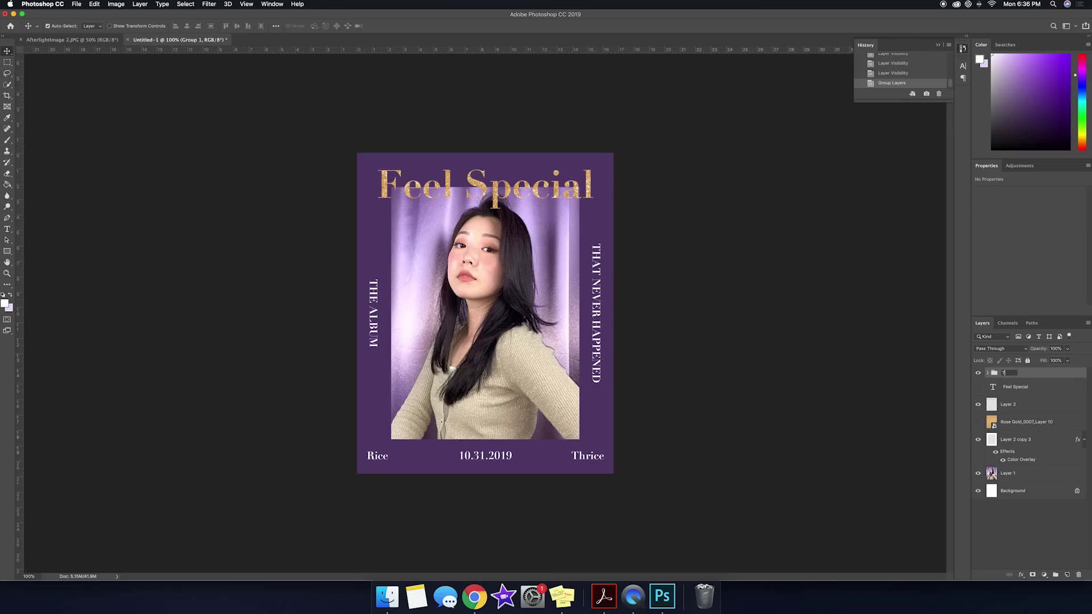
{"action": "type", "text": "ext"}
{"action": "key", "text": "Return"}
- Duplicate the "Text" group, hide the original, and convert the copy to a smart object
{"action": "left_click_drag", "start_coordinate": [1022, 376], "coordinate": [1069, 575]}
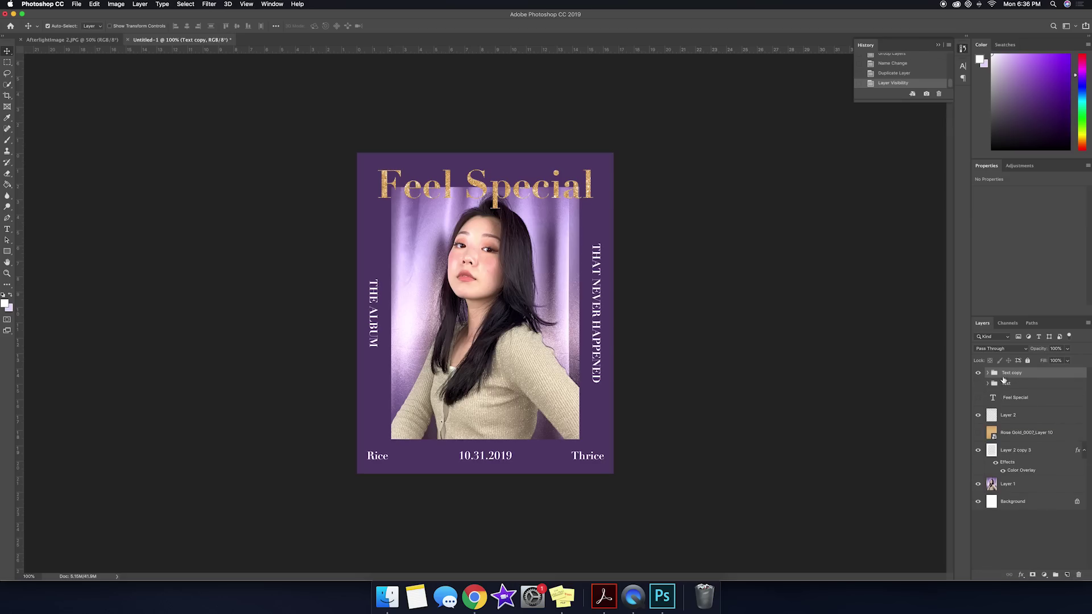
{"action": "right_click", "coordinate": [993, 376]}
{"action": "left_click", "coordinate": [963, 348]}
- Try a gradient overlay fading from muted gold e0cb92 to pale lavender on the "Text copy" smart object
{"action": "right_click", "coordinate": [1018, 378]}
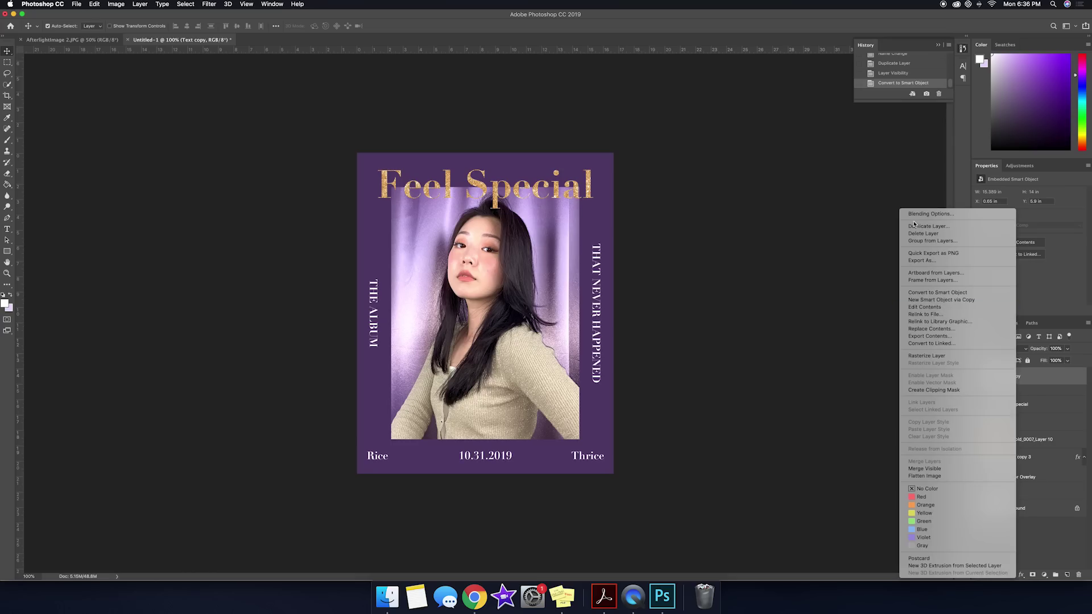
{"action": "left_click", "coordinate": [915, 214]}
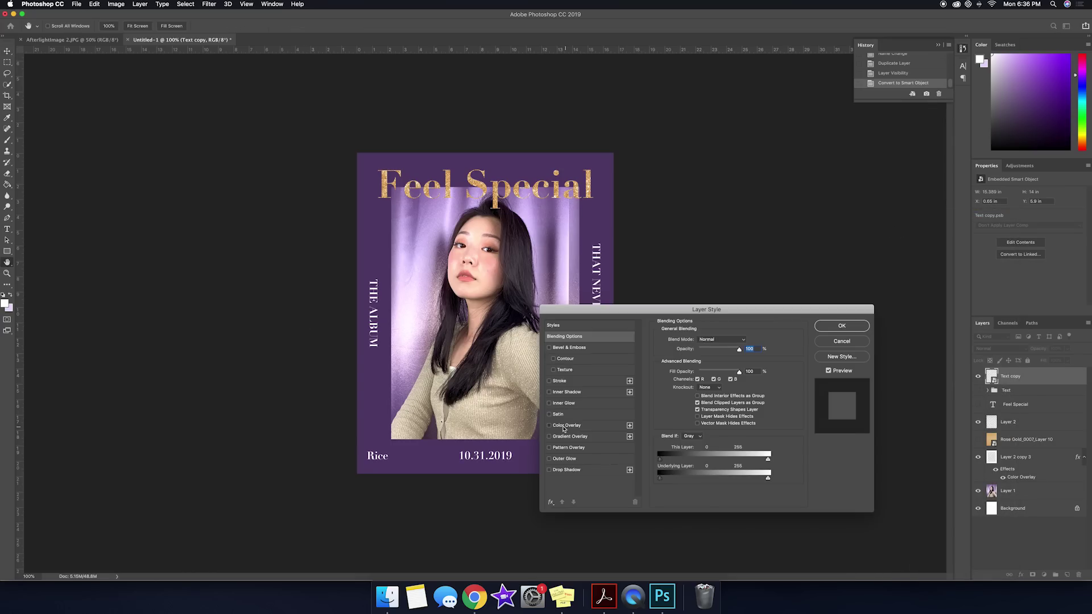
{"action": "left_click", "coordinate": [564, 426]}
{"action": "left_click", "coordinate": [569, 436]}
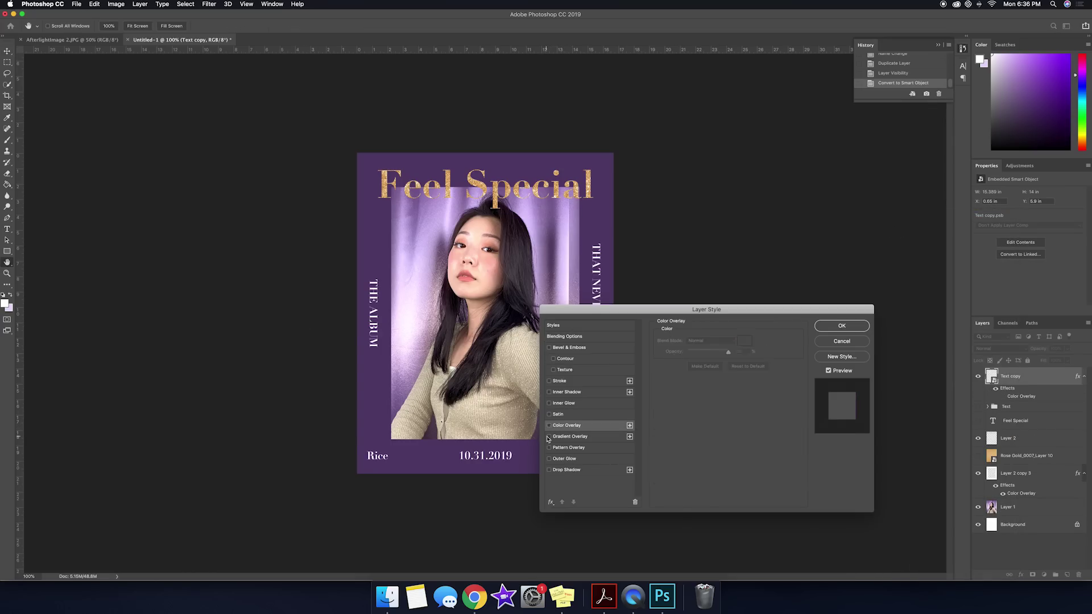
{"action": "left_click", "coordinate": [709, 360]}
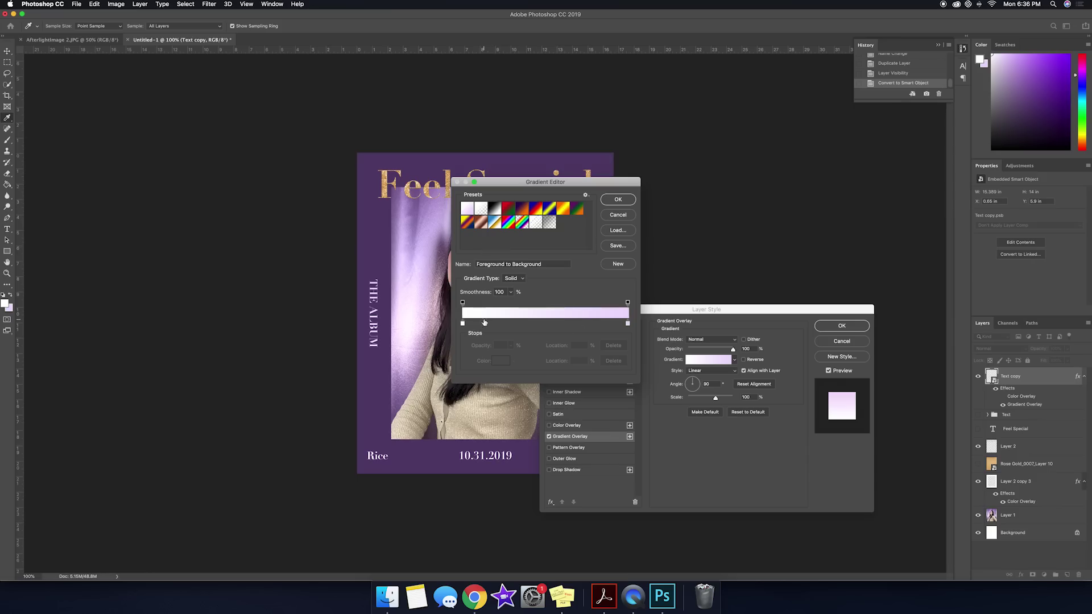
{"action": "left_click", "coordinate": [463, 324]}
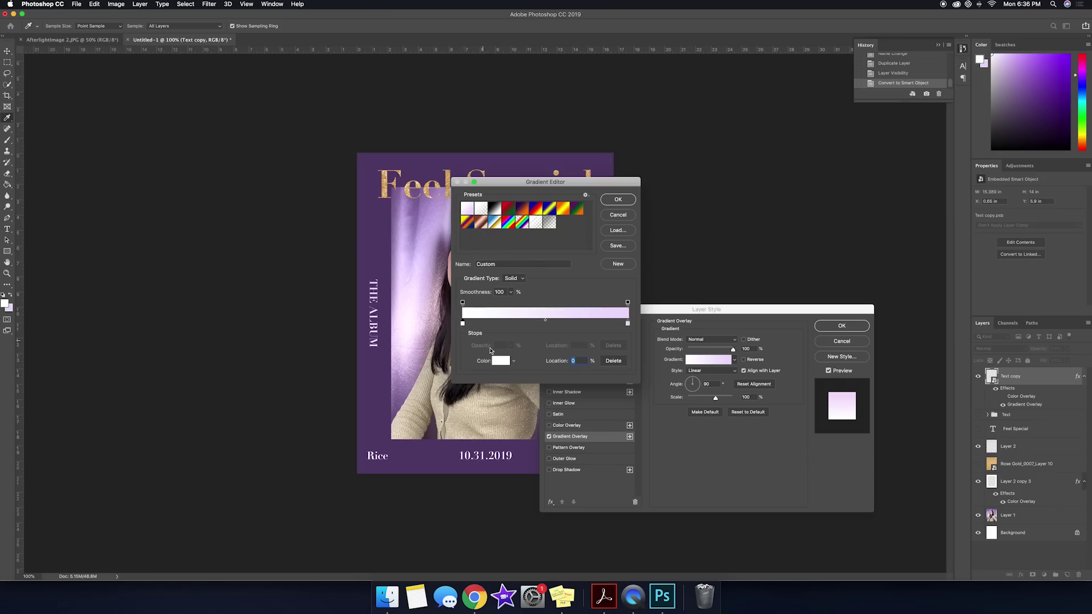
{"action": "double_click", "coordinate": [462, 323]}
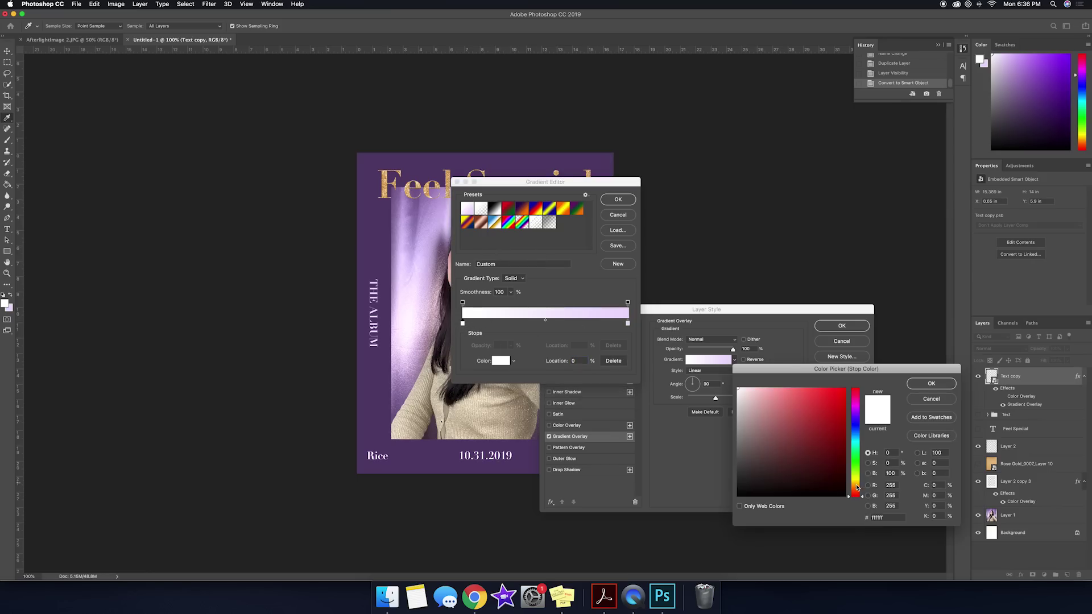
{"action": "left_click", "coordinate": [858, 487]}
{"action": "left_click_drag", "start_coordinate": [859, 487], "coordinate": [859, 484]}
{"action": "left_click", "coordinate": [775, 401]}
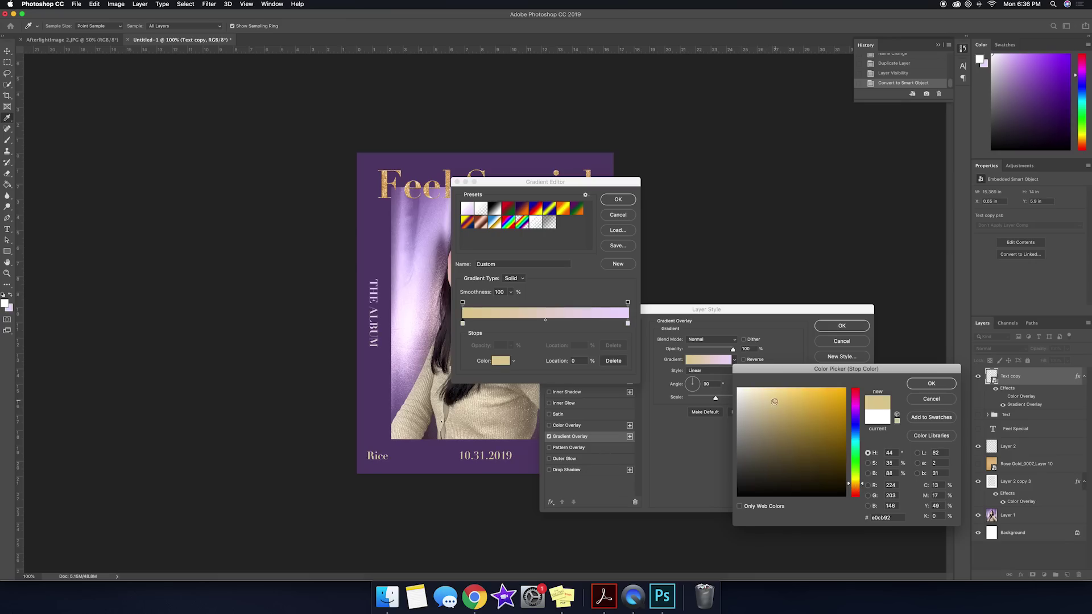
{"action": "key", "text": "Return"}
{"action": "key", "text": "Return"}
{"action": "left_click", "coordinate": [550, 437]}
- Apply a warm gold color overlay at 100% opacity to the "Text copy" smart object to match the glitter title
{"action": "left_click", "coordinate": [549, 426]}
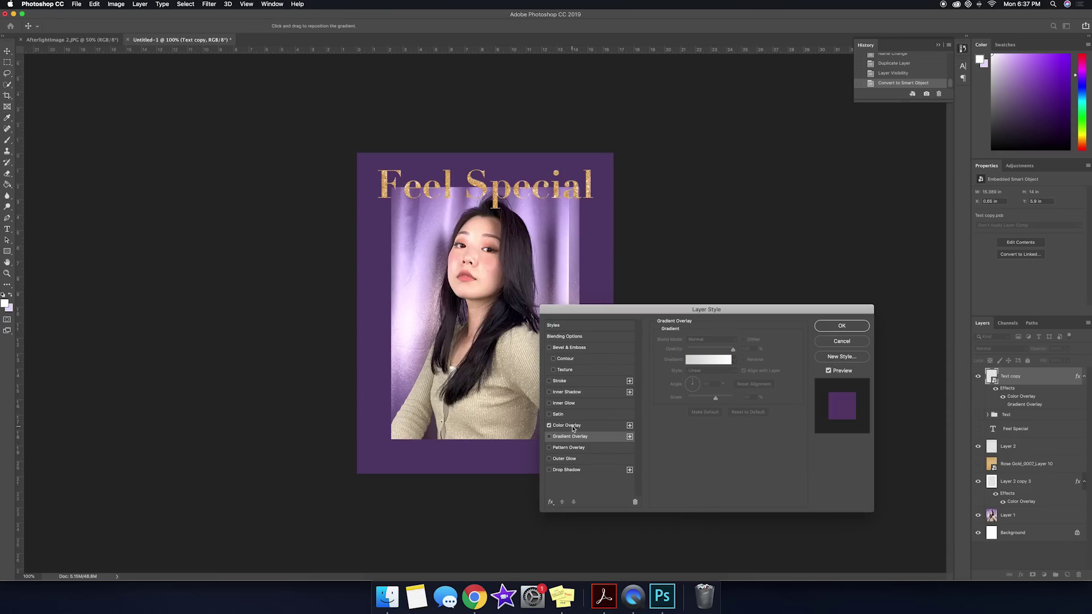
{"action": "left_click", "coordinate": [567, 425]}
{"action": "left_click", "coordinate": [745, 343]}
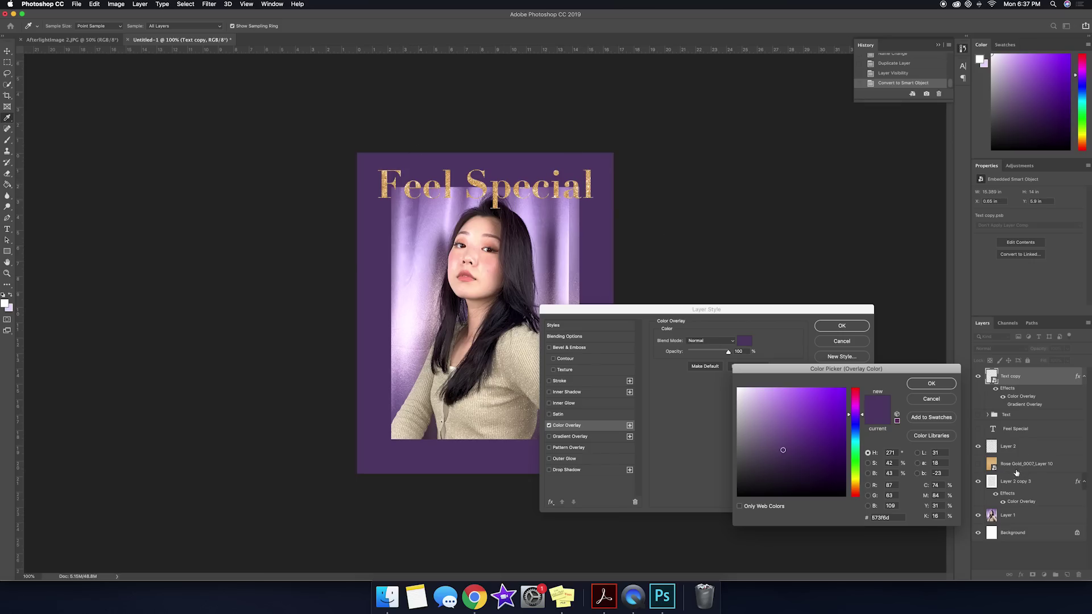
{"action": "left_click", "coordinate": [857, 484]}
{"action": "left_click", "coordinate": [803, 405]}
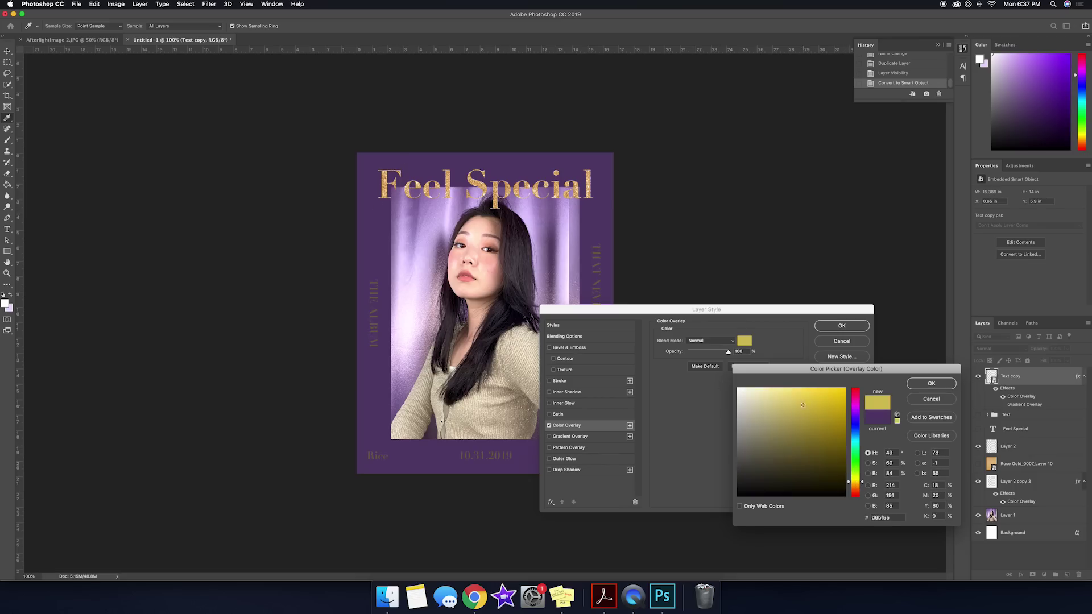
{"action": "left_click_drag", "start_coordinate": [797, 412], "coordinate": [811, 403]}
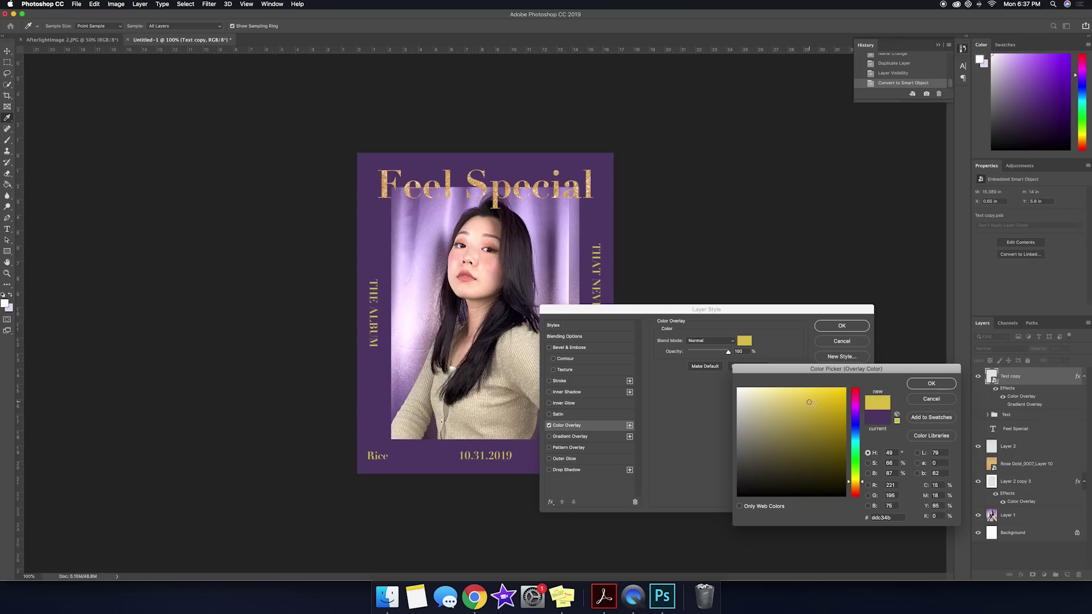
{"action": "left_click", "coordinate": [857, 487]}
{"action": "left_click", "coordinate": [804, 395]}
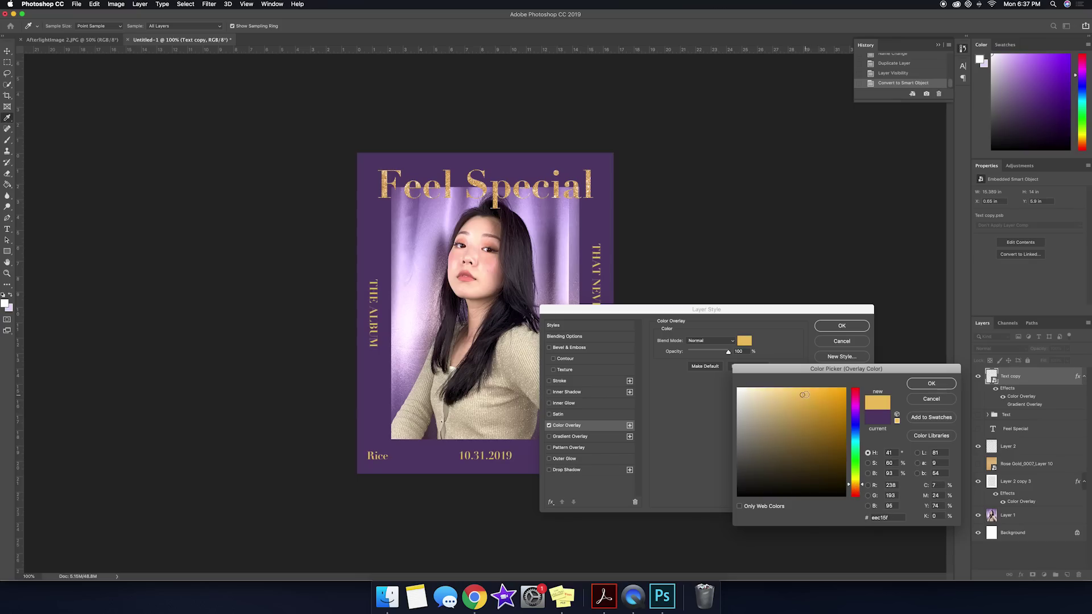
{"action": "left_click", "coordinate": [797, 391]}
{"action": "key", "text": "Return"}
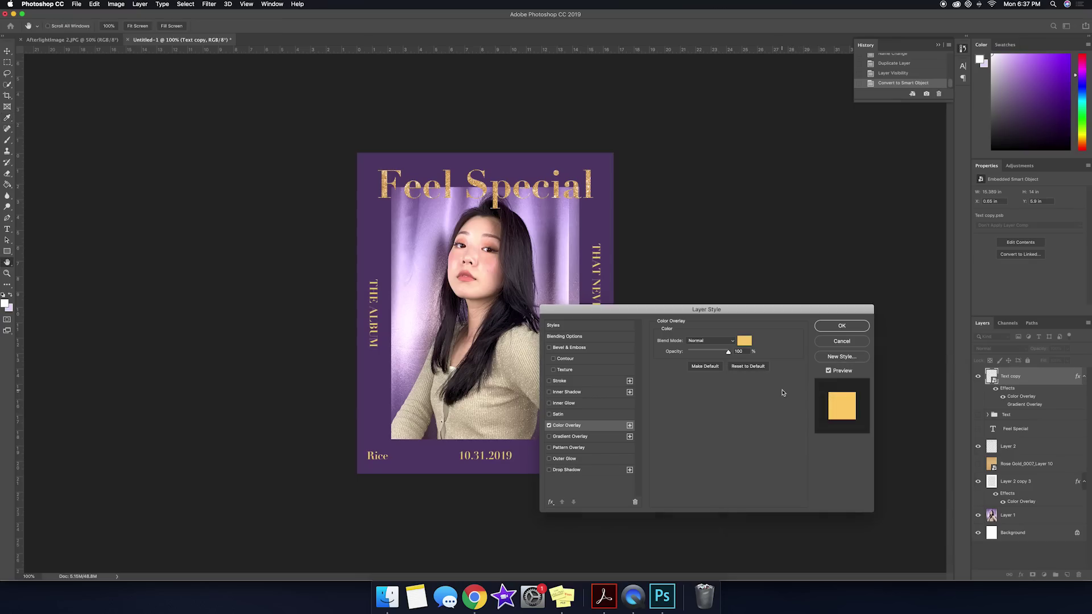
{"action": "key", "text": "Return"}
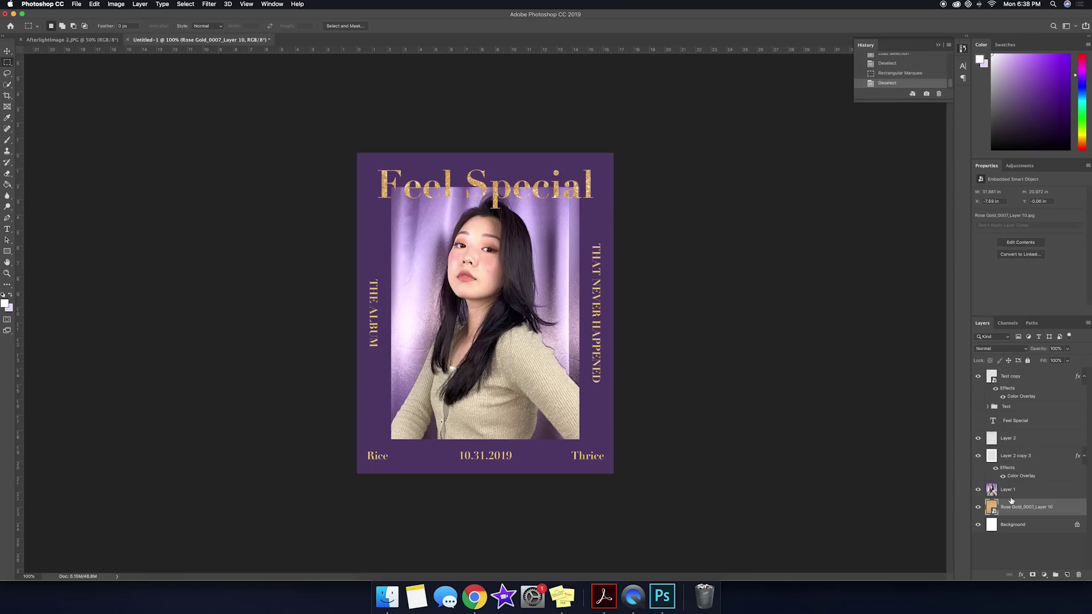
- Add a new layer at the top of the layer stack and paint white star-shaped sparkles over the poster with the sparkle brush
{"action": "left_click", "coordinate": [1011, 499]}
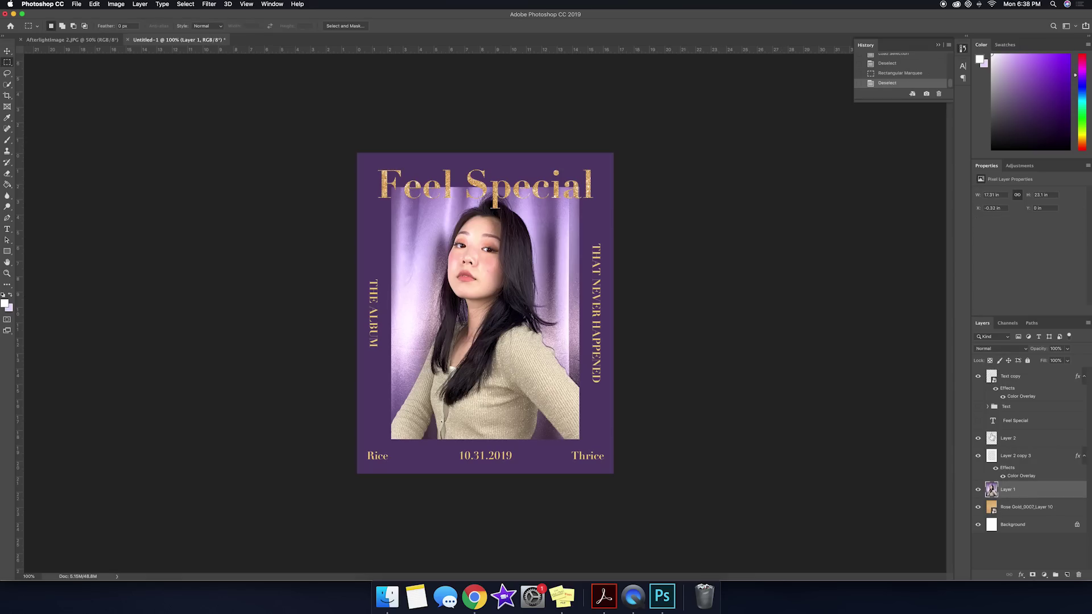
{"action": "left_click", "coordinate": [1066, 574]}
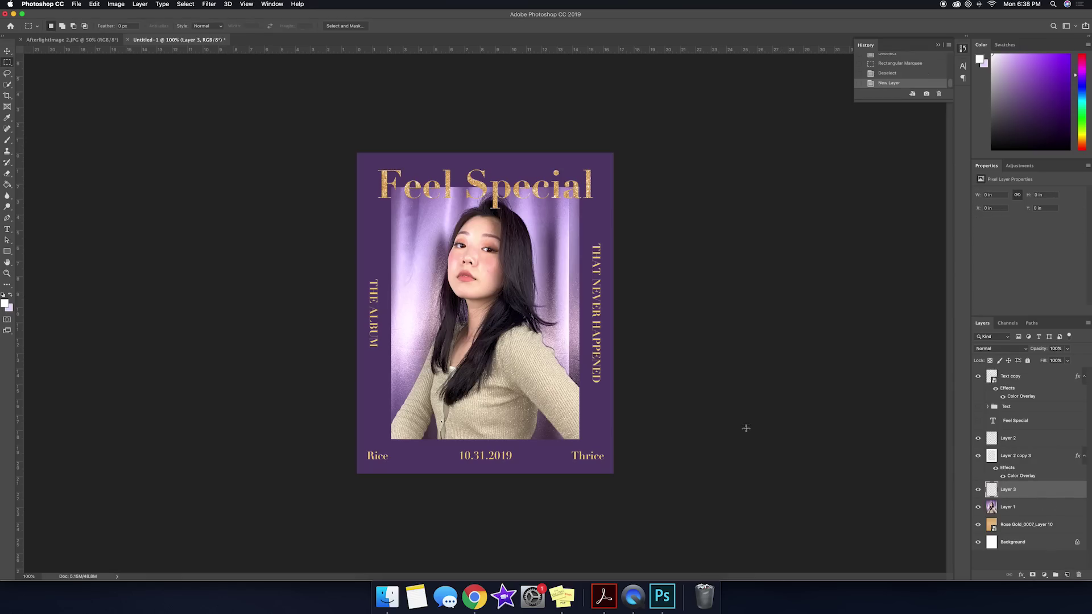
{"action": "key", "text": "ctrl+shift+]"}
{"action": "key", "text": "b"}
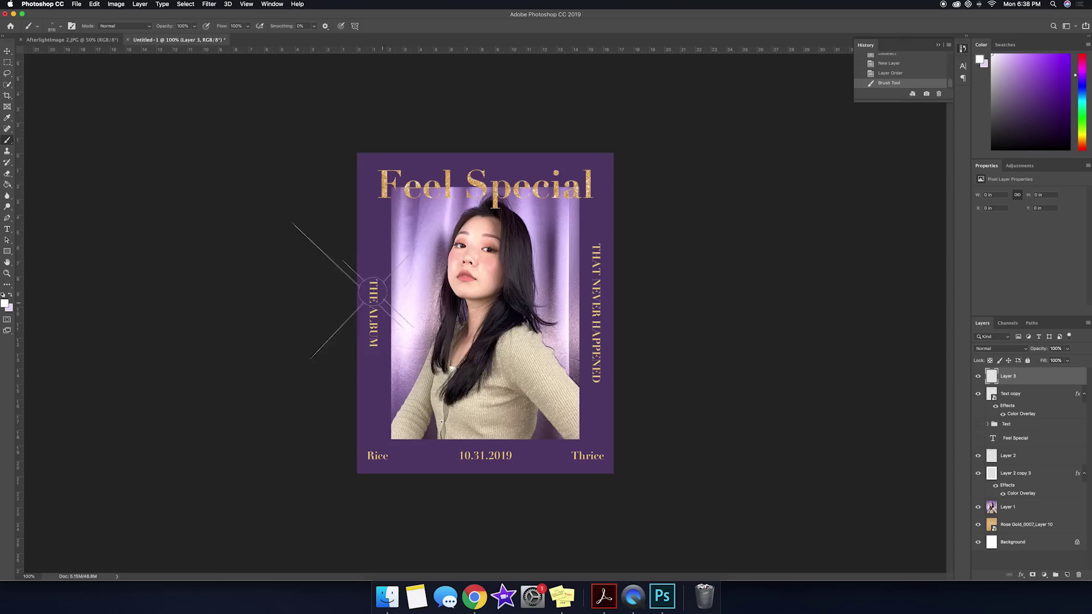
{"action": "left_click", "coordinate": [426, 291]}
{"action": "key", "text": "bracketleft"}
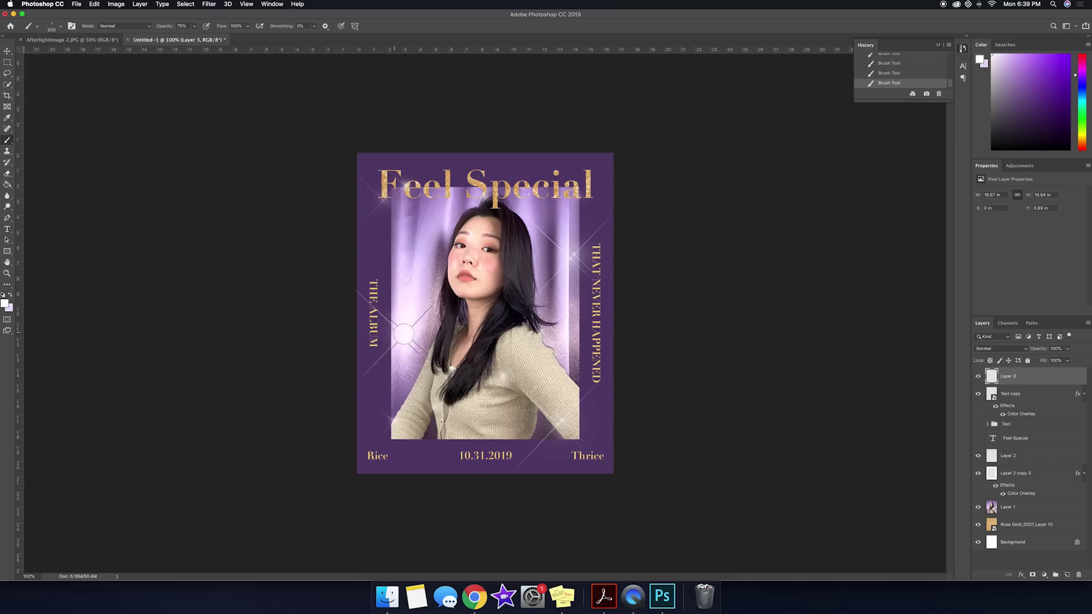
- Set the sparkle brush's opacity to 50%, keeping its blend mode at Normal
{"action": "key", "text": "5"}
{"action": "left_click", "coordinate": [241, 26]}
{"action": "left_click", "coordinate": [138, 26]}
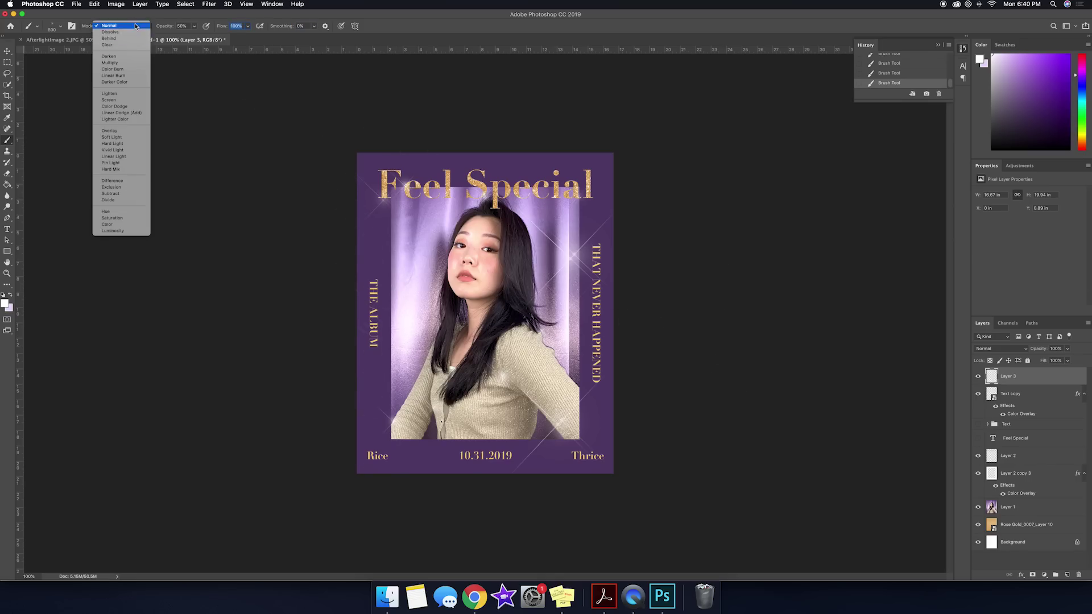
{"action": "left_click", "coordinate": [170, 21]}
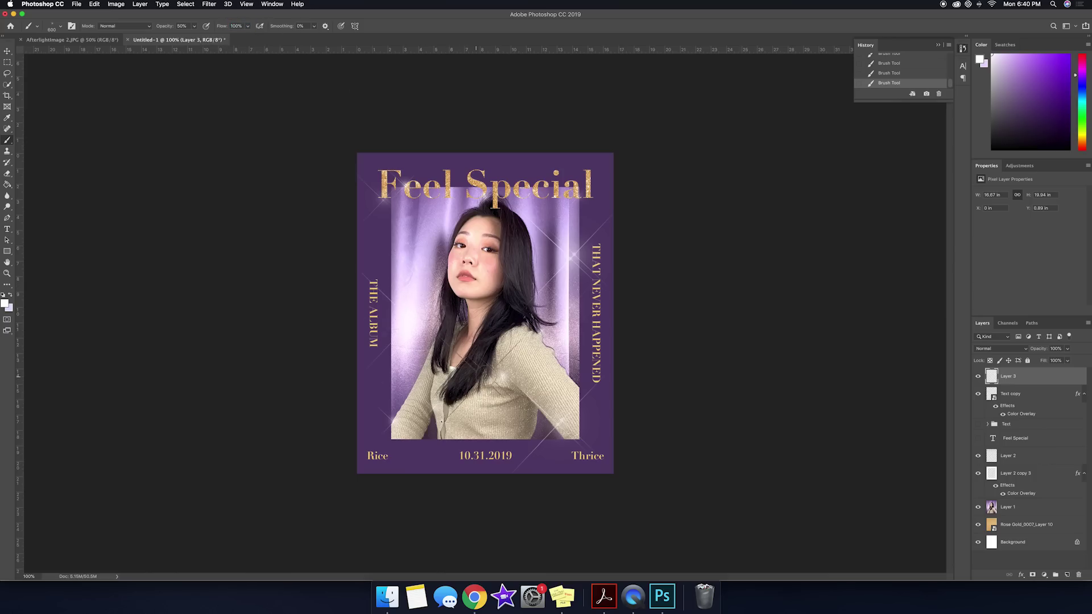
- Undo the last sparkle and reduce the sparkle brush's size
{"action": "key", "text": "super+z"}
{"action": "key", "text": "["}
{"action": "key", "text": "["}
{"action": "key", "text": "["}
{"action": "key", "text": "["}
{"action": "key", "text": "["}
{"action": "key", "text": "]"}
{"action": "key", "text": "]"}
{"action": "key", "text": "]"}
{"action": "key", "text": "["}
{"action": "key", "text": "["}
{"action": "key", "text": "["}
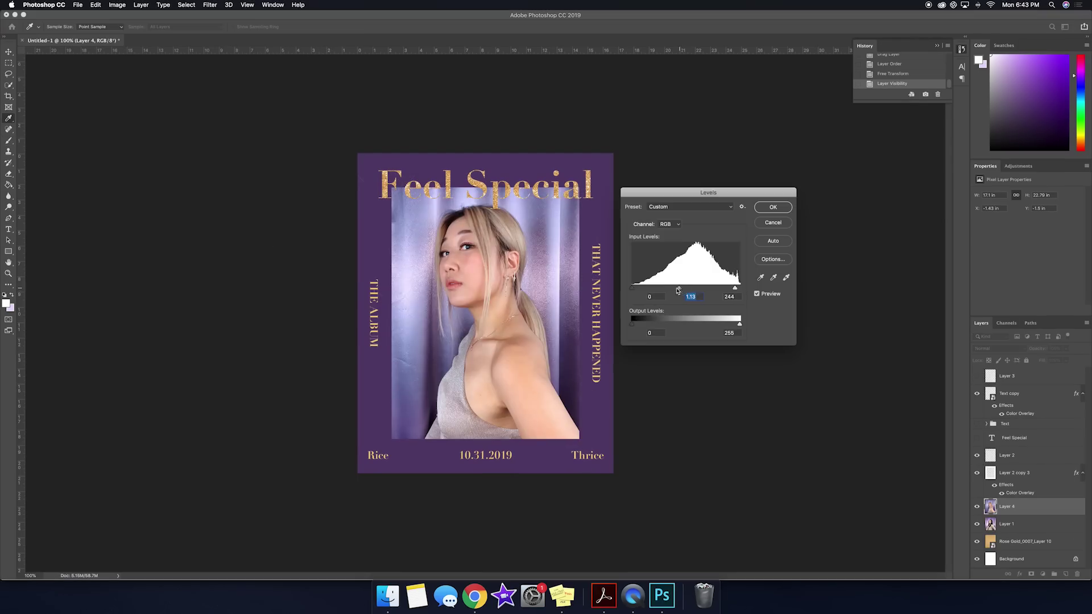
- Apply Levels with midtones 1.13 and white point 244 to the blonde portrait layer, and add an Exposure adjustment
{"action": "left_click", "coordinate": [780, 207]}
{"action": "left_click", "coordinate": [117, 4]}
{"action": "mouse_move", "coordinate": [131, 28]}
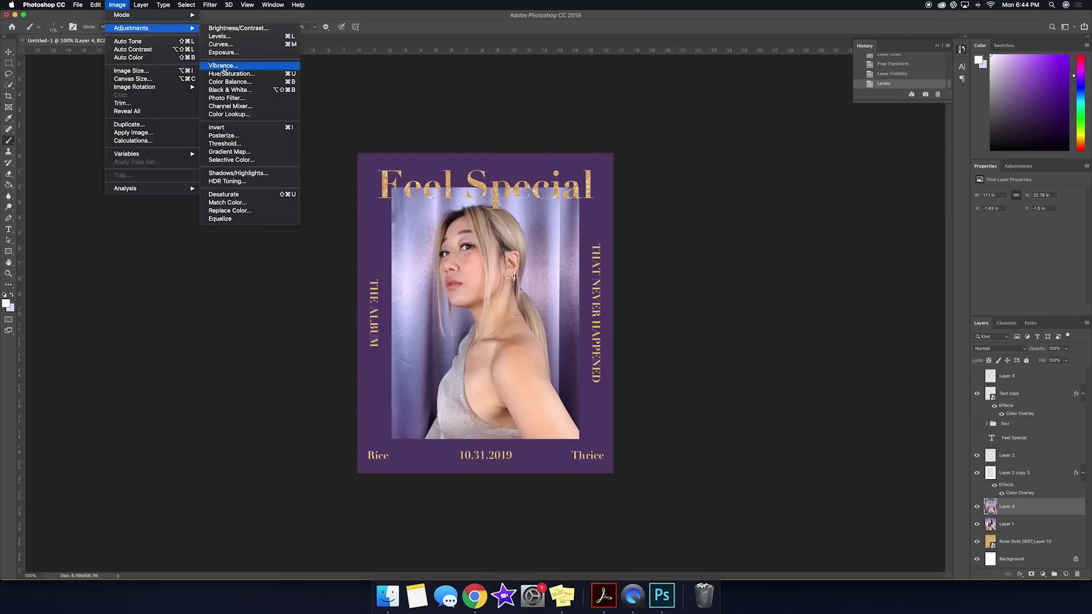
{"action": "left_click", "coordinate": [223, 53]}
{"action": "key", "text": "Return"}
- Change the color overlay of the poster's border layer, "Layer 2 copy 3", to white
{"action": "double_click", "coordinate": [1020, 475]}
{"action": "left_click", "coordinate": [744, 340]}
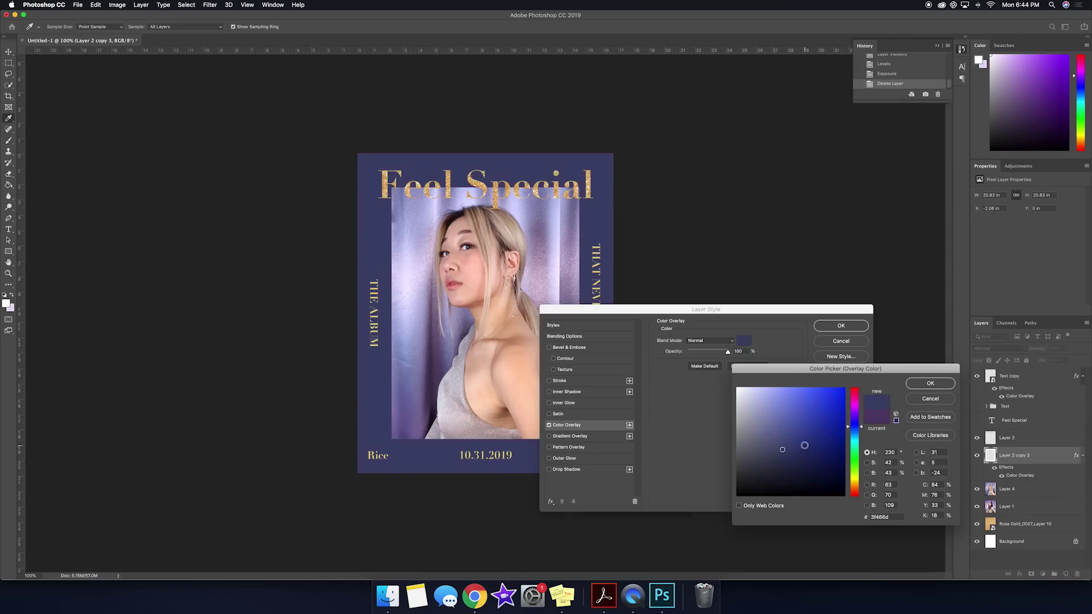
{"action": "left_click_drag", "start_coordinate": [774, 421], "coordinate": [716, 378]}
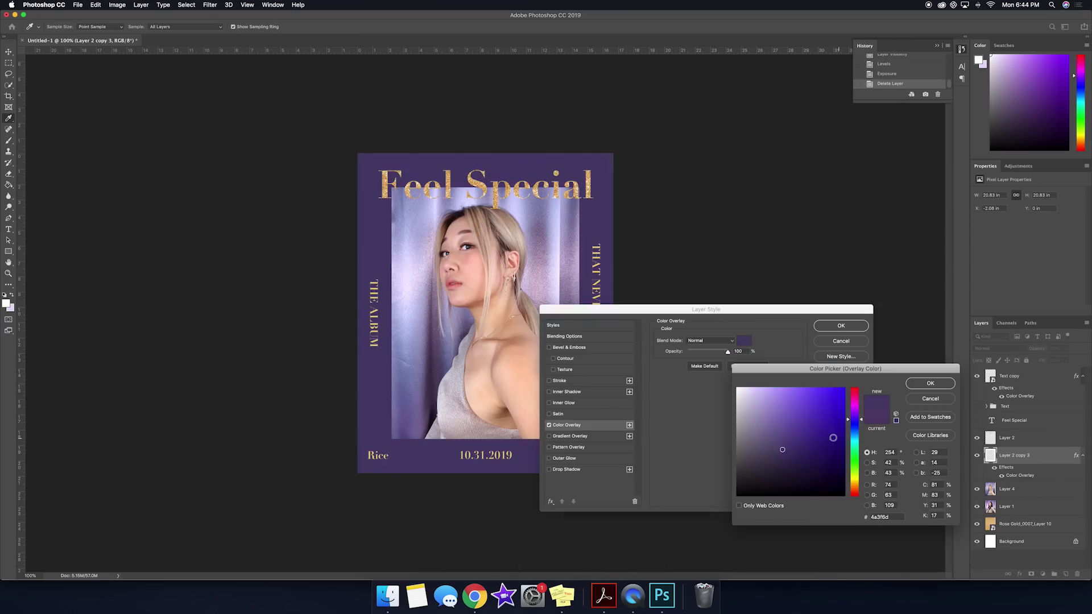
{"action": "left_click", "coordinate": [786, 460]}
{"action": "left_click_drag", "start_coordinate": [855, 422], "coordinate": [856, 425]}
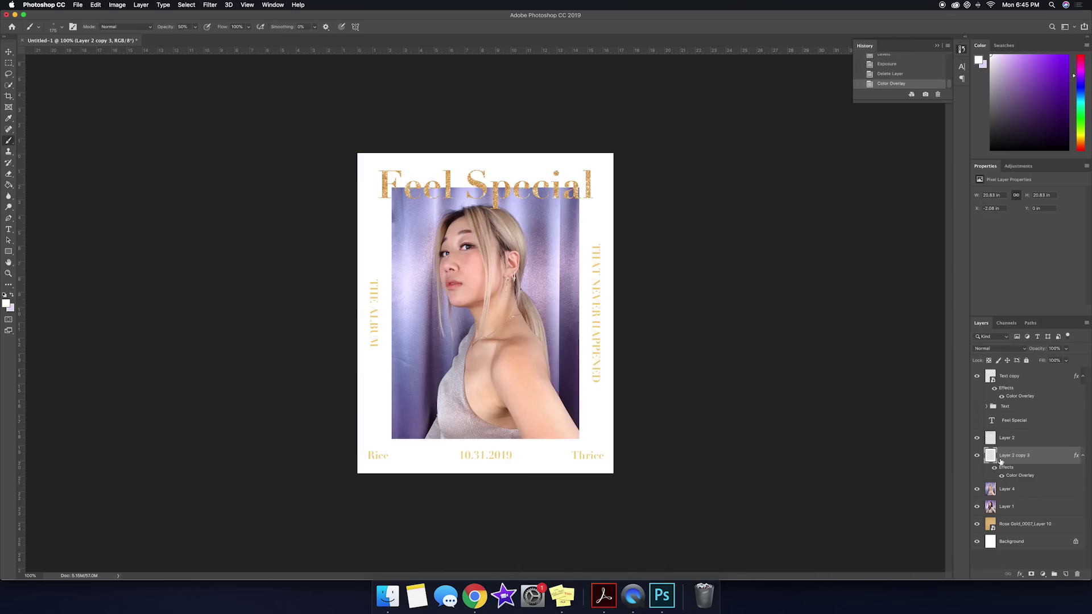
- Apply a linear gold gradient overlay to the "Feel Special" title layer, recoloring the gradient's stops
{"action": "left_click", "coordinate": [1004, 376]}
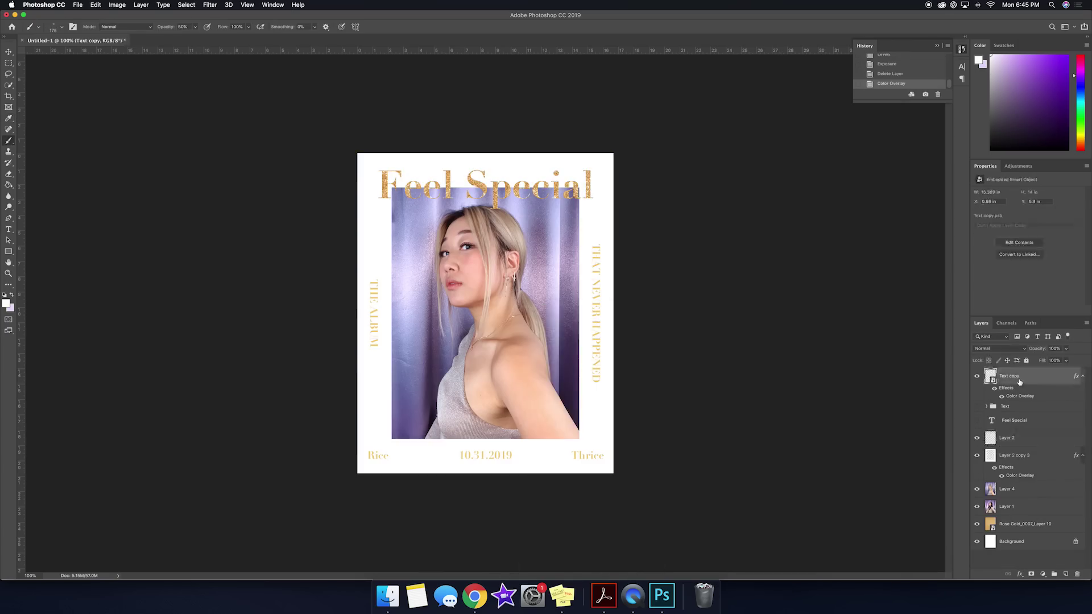
{"action": "left_click", "coordinate": [977, 378]}
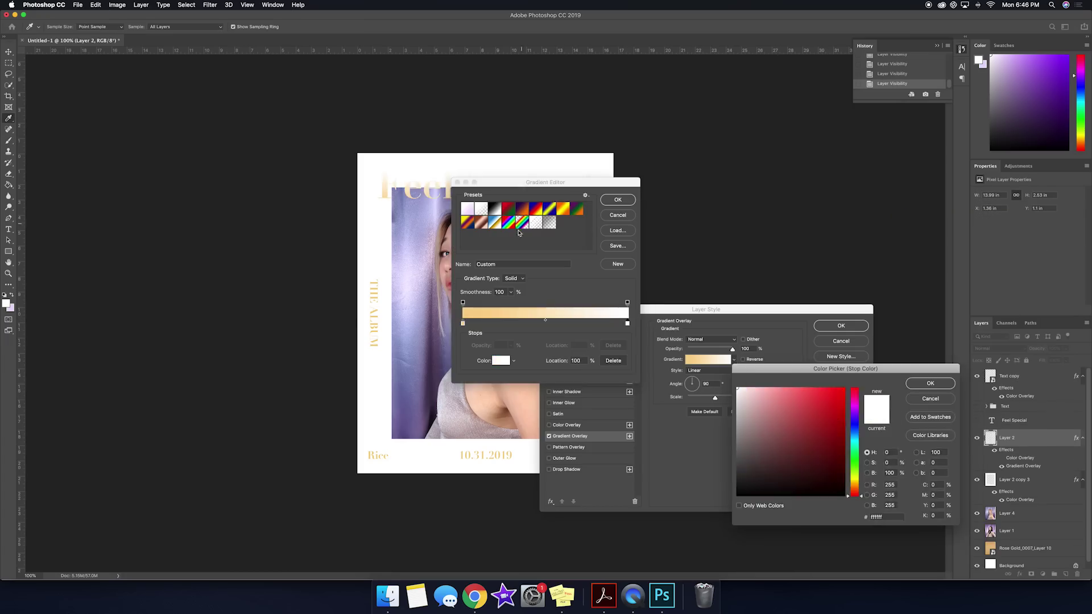
{"action": "left_click", "coordinate": [778, 424]}
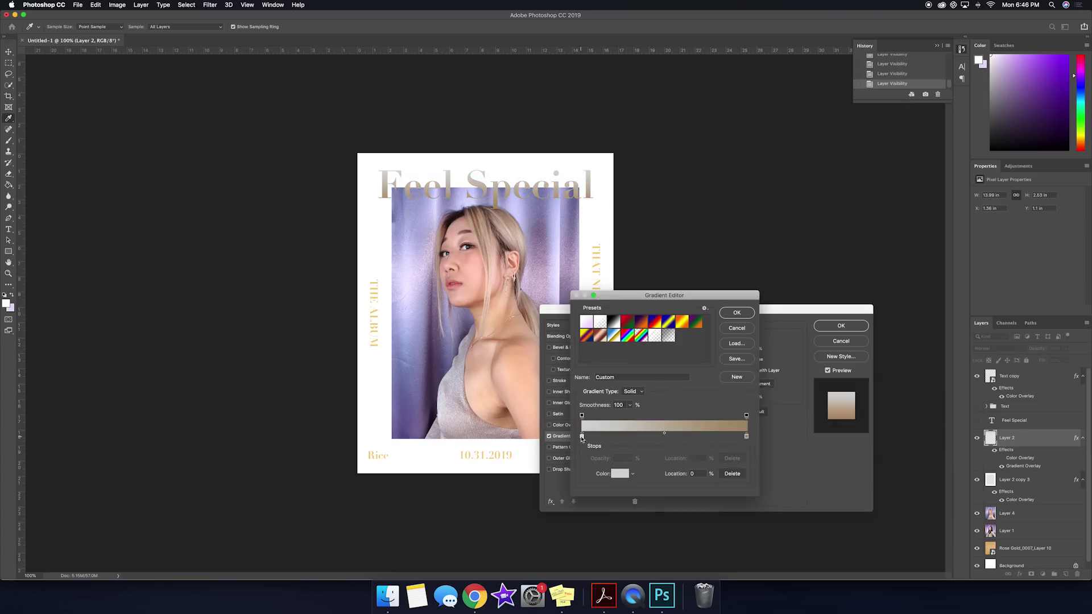
{"action": "double_click", "coordinate": [582, 437]}
{"action": "left_click", "coordinate": [824, 404]}
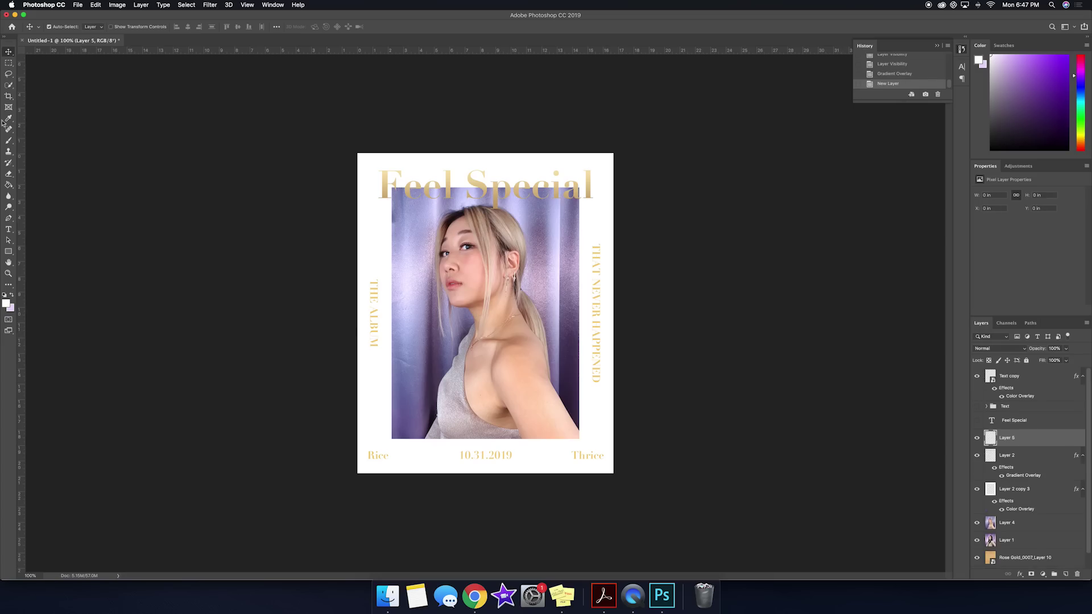
- Paint sparkles with the brush on the new empty layer, near the portrait photo's upper-right and lower-left corners
{"action": "left_click", "coordinate": [9, 141]}
{"action": "left_click", "coordinate": [569, 221]}
{"action": "left_click", "coordinate": [418, 387]}
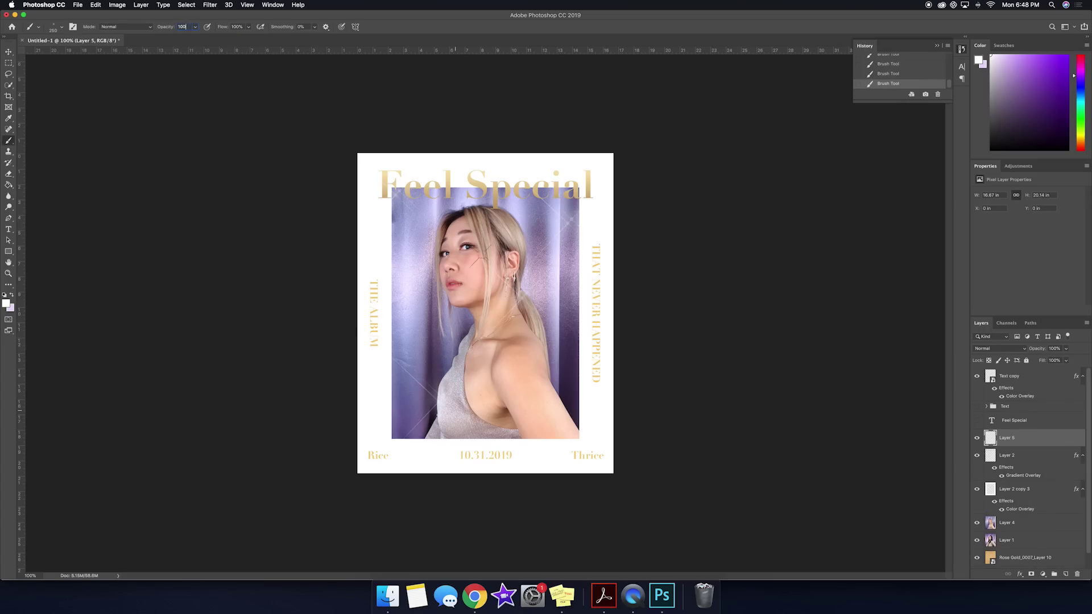